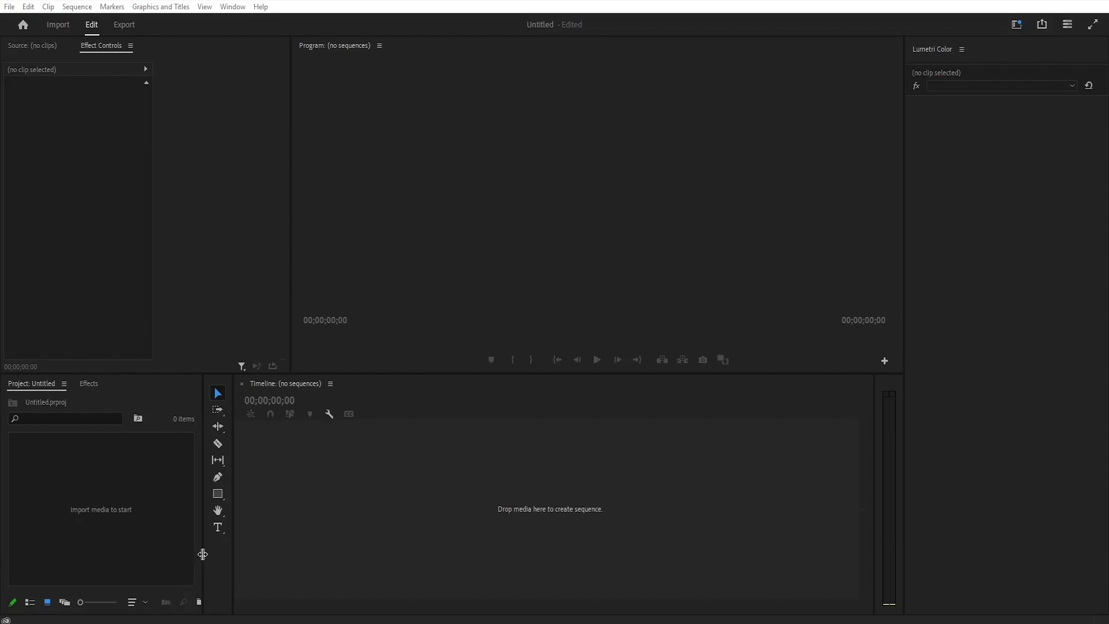
Create a new sequence named 'slideshow' using the Digital SLR 1080p DSLR 1080p30 preset
drag(204, 552, 263, 552)
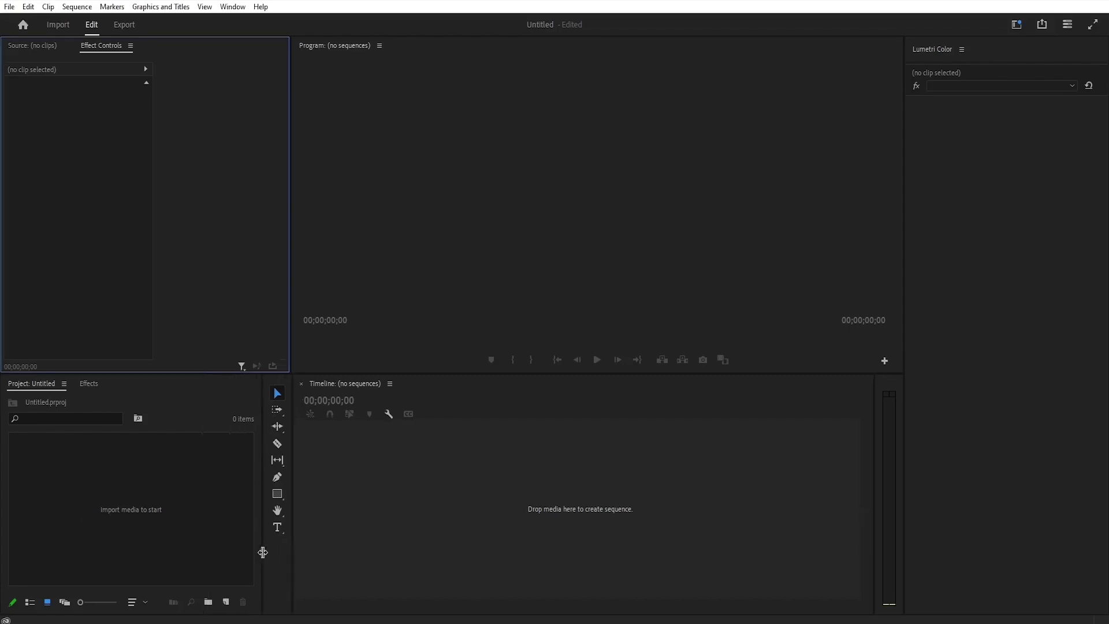
click(228, 602)
click(250, 479)
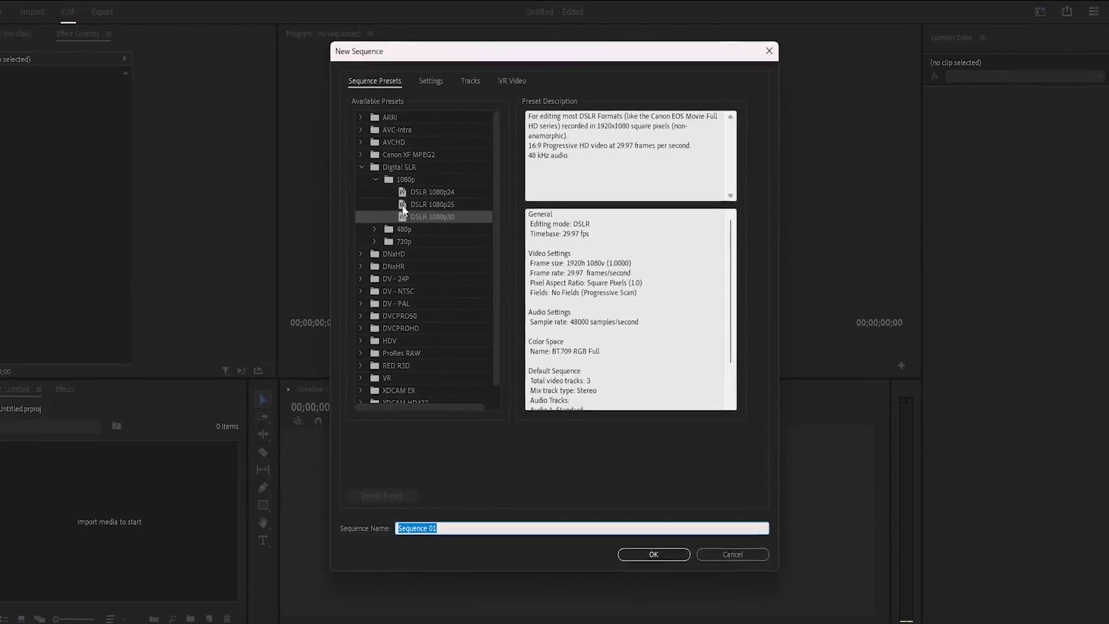
click(404, 204)
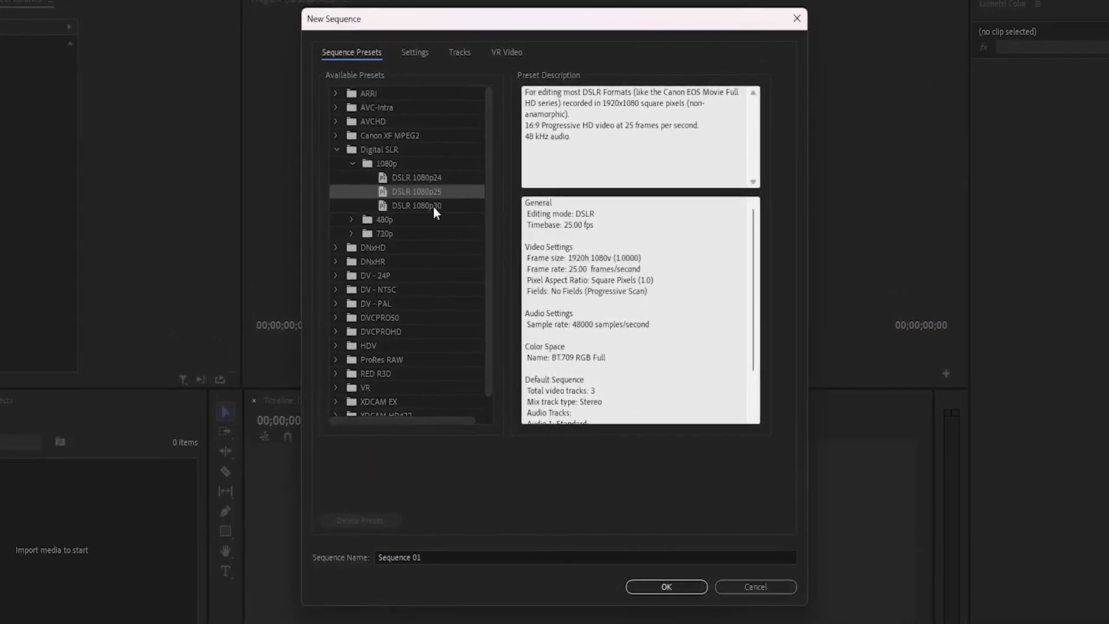
click(434, 206)
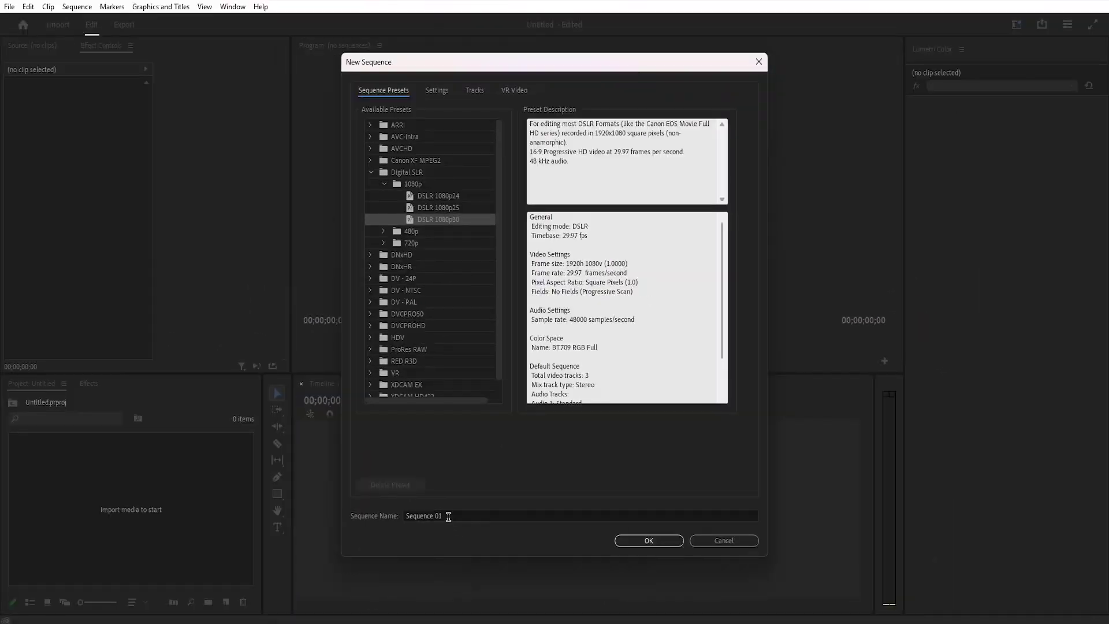
click(448, 517)
text(slideshow)
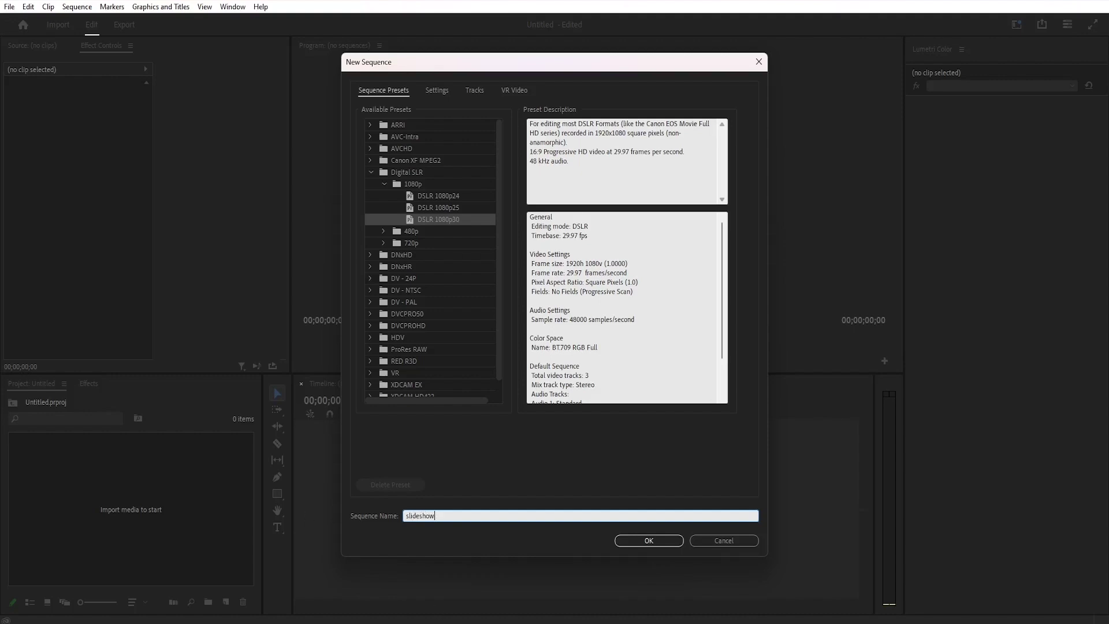
click(663, 540)
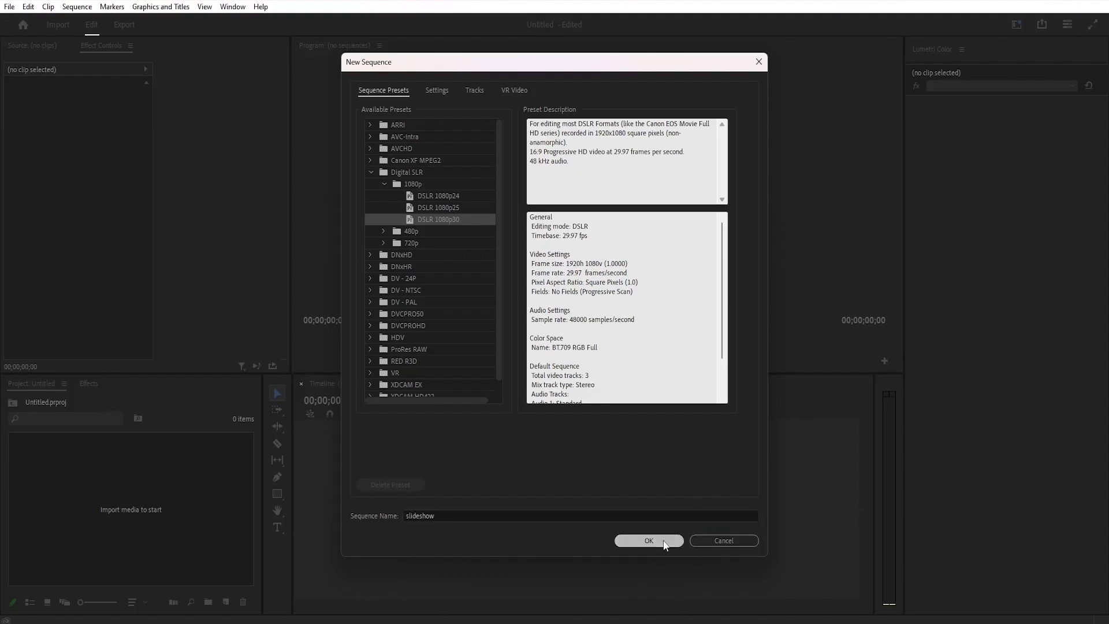
Import the images from the Desktop into the project
double_click(181, 503)
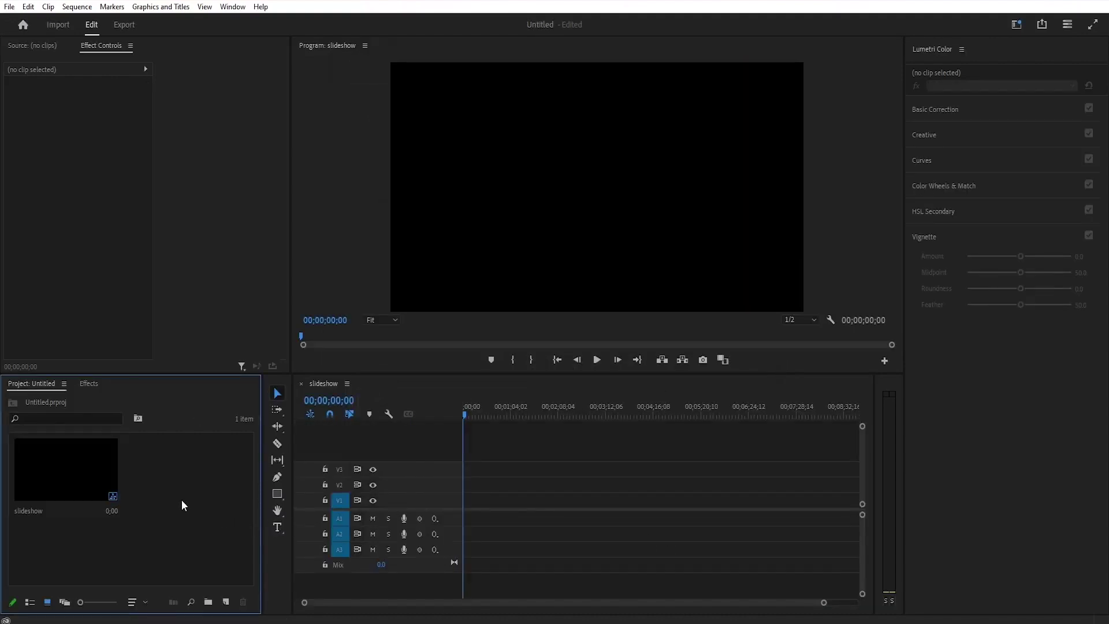
click(47, 155)
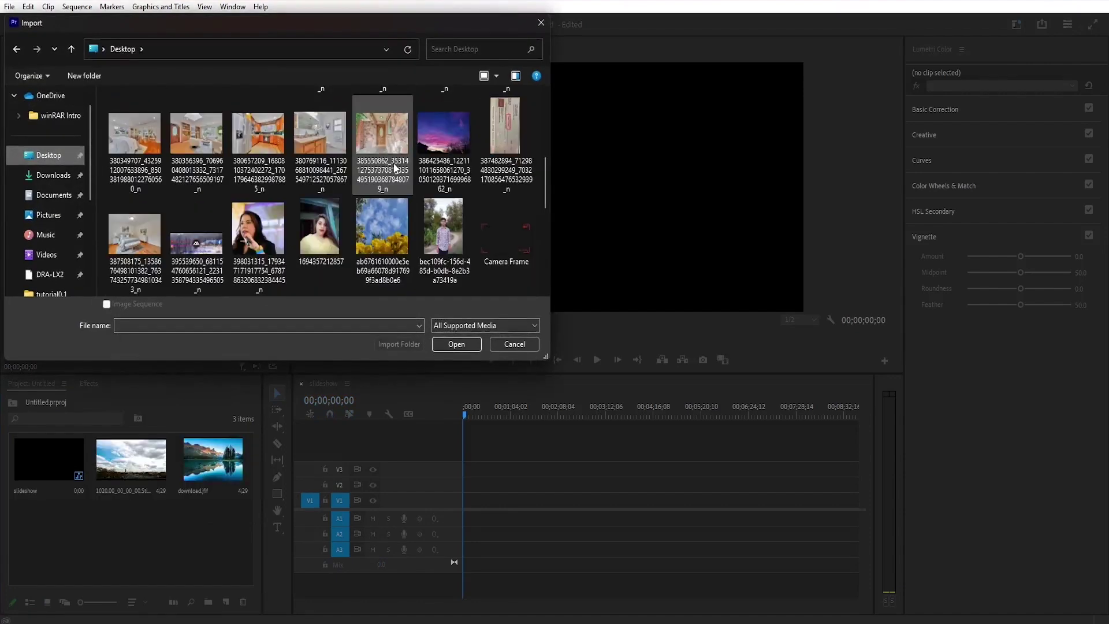
double_click(387, 239)
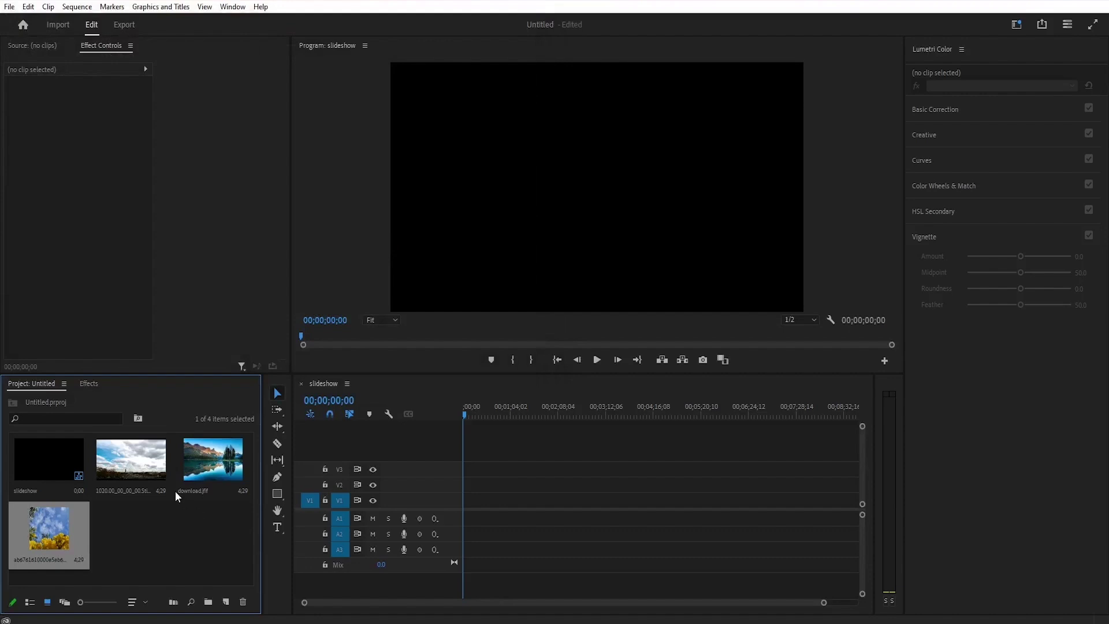
Place the cloudy sky, download.jfif and third image end to end on V1
click(146, 465)
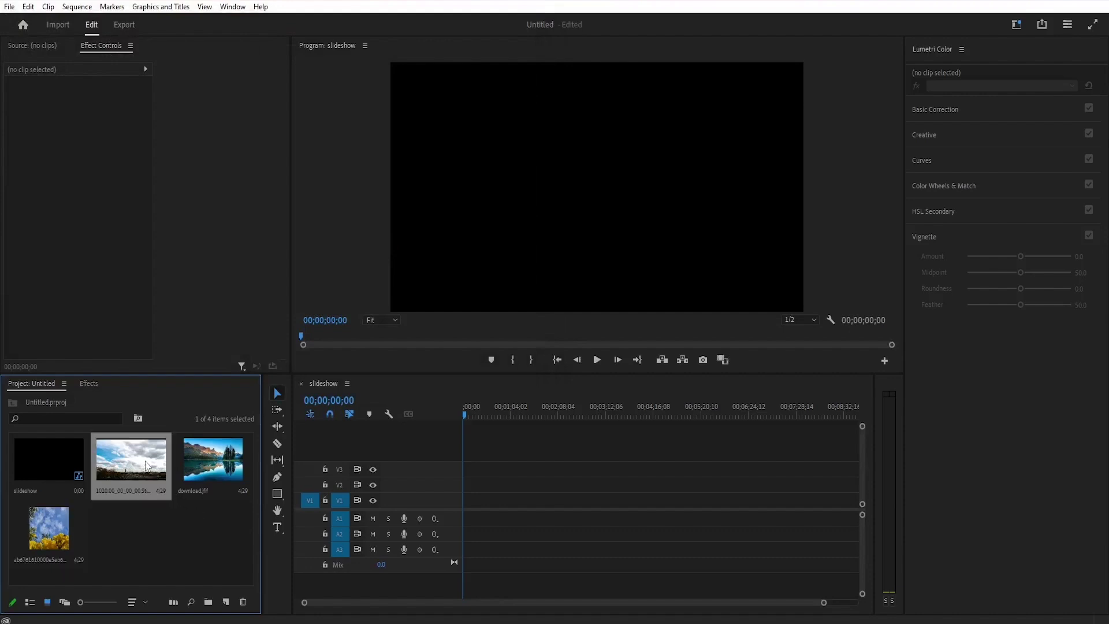
ctrl+click(218, 466)
ctrl+click(58, 538)
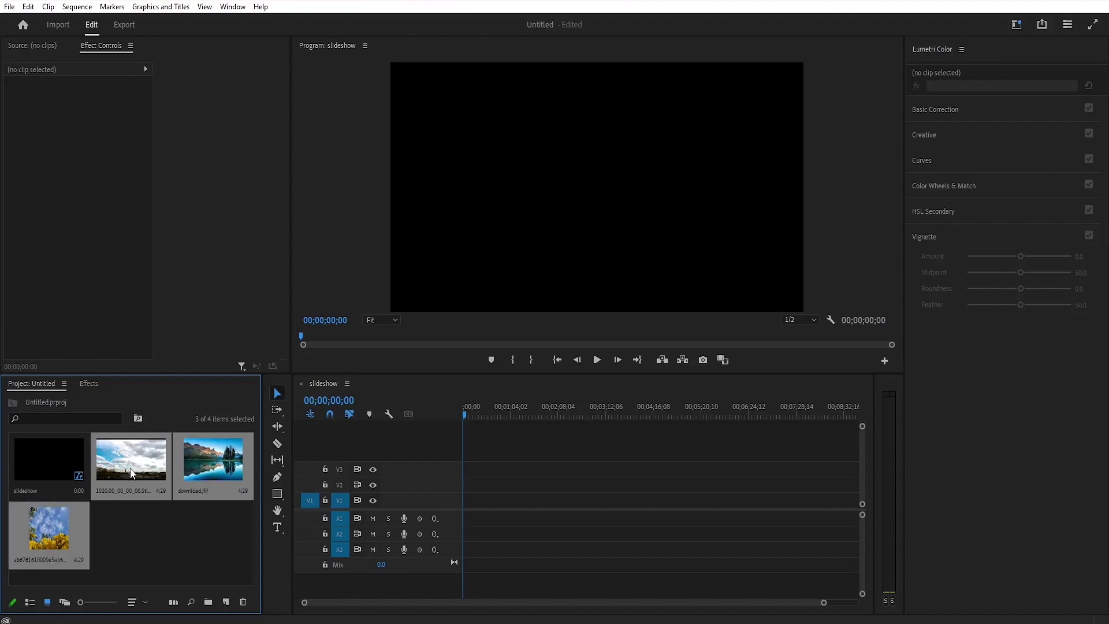
drag(132, 474, 473, 500)
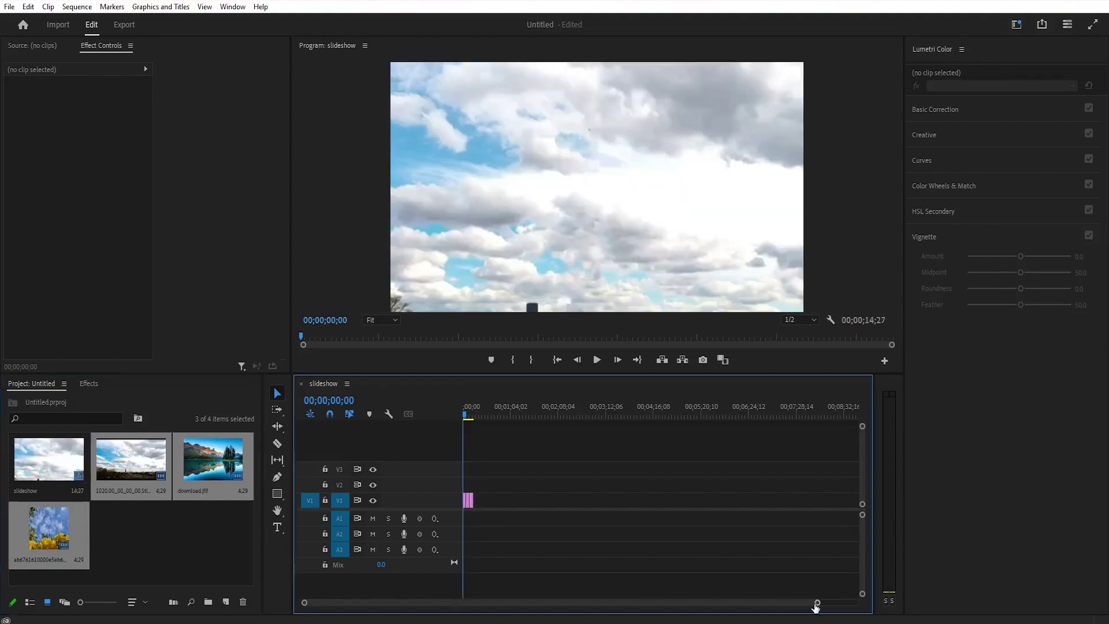
drag(817, 602, 607, 623)
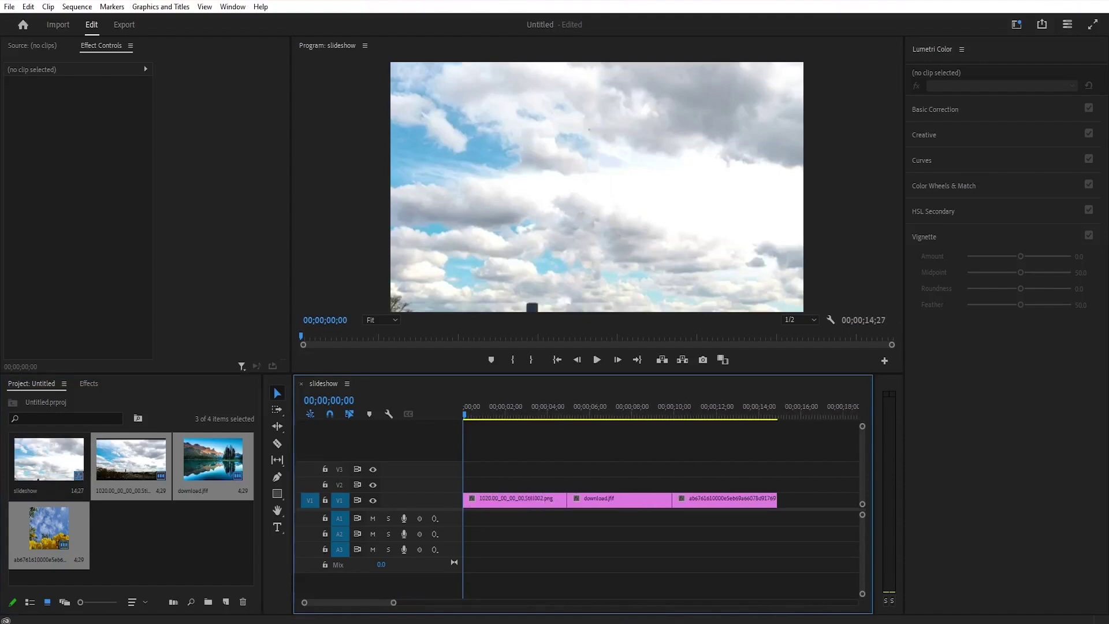
click(518, 502)
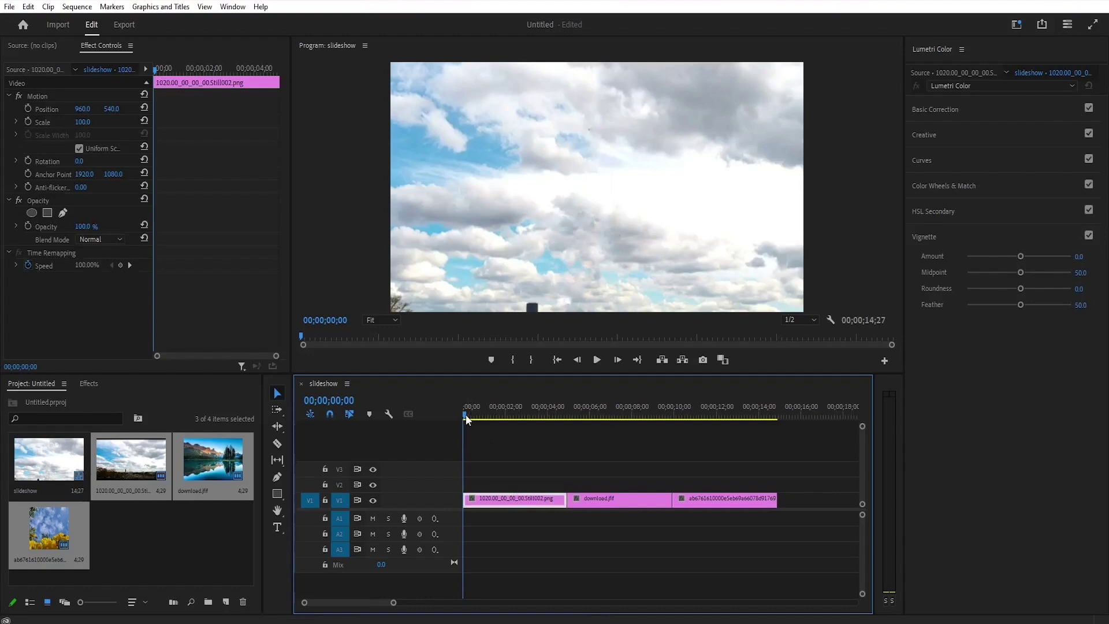
drag(466, 413, 483, 413)
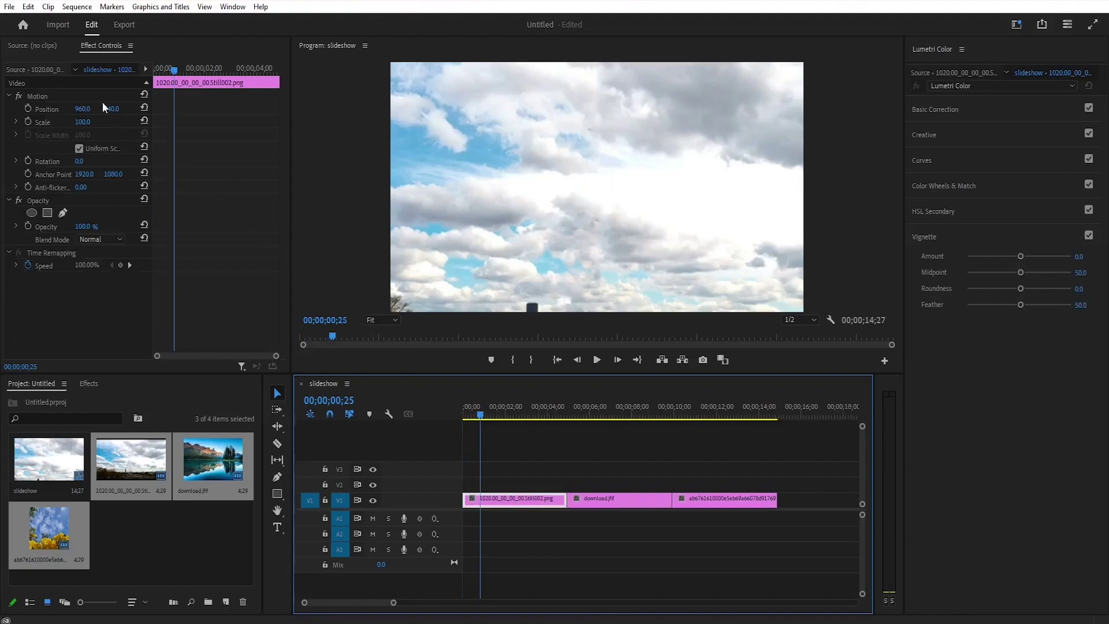
click(28, 6)
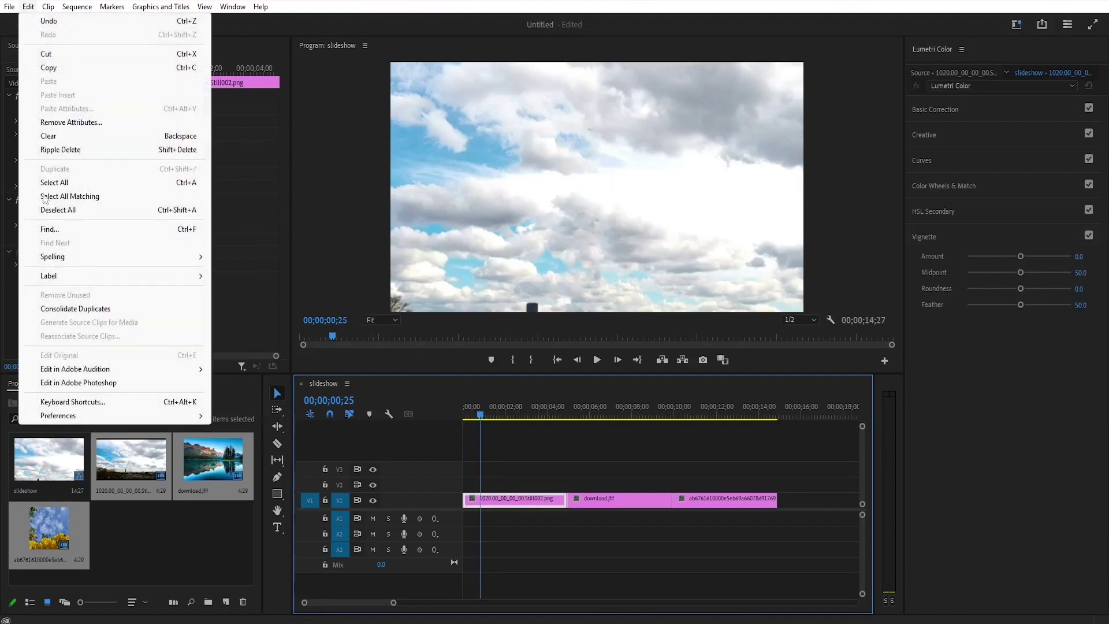
mouse_move(66, 420)
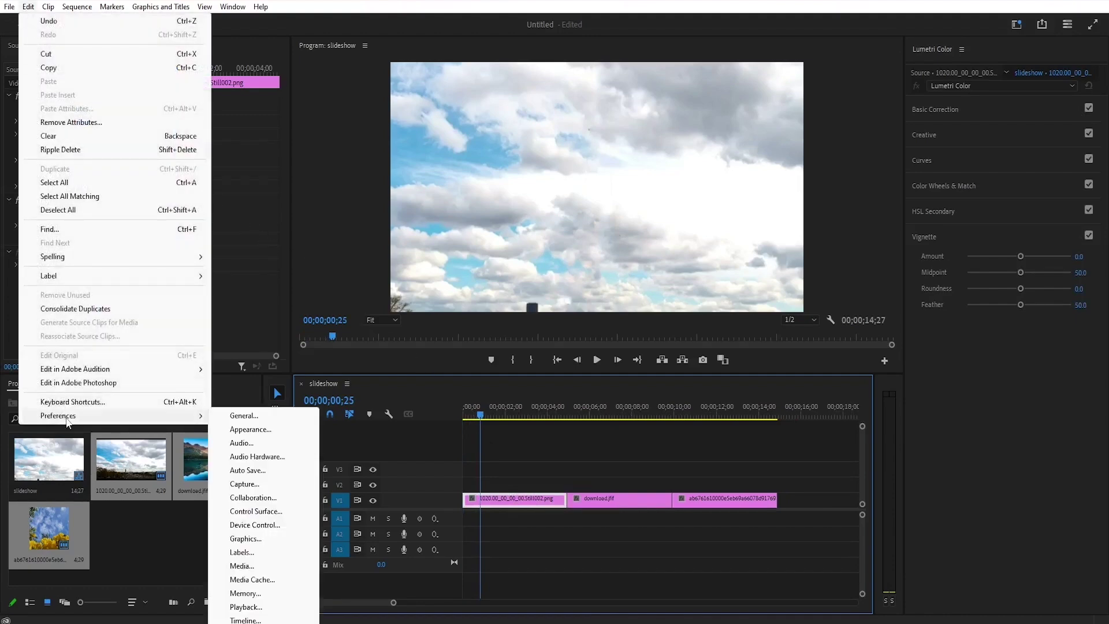
click(245, 619)
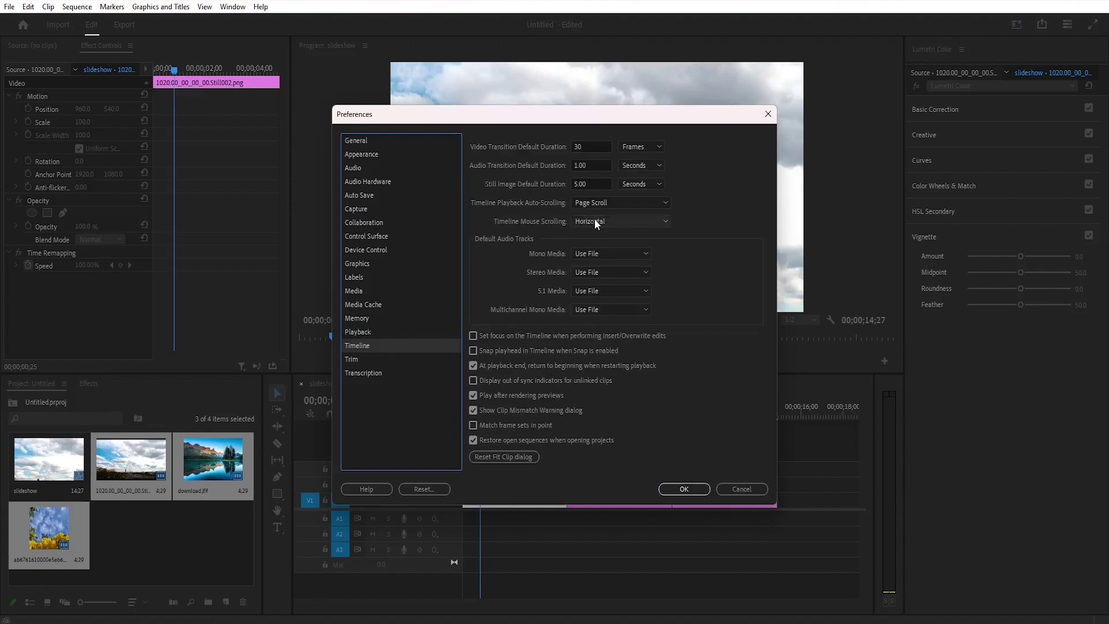
click(583, 184)
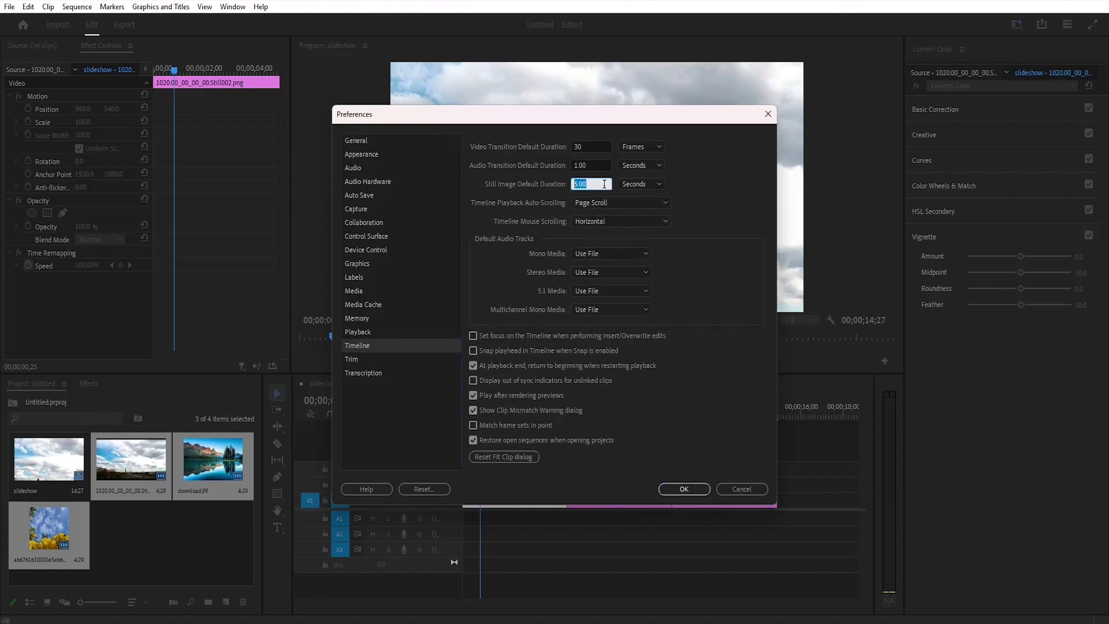
click(684, 488)
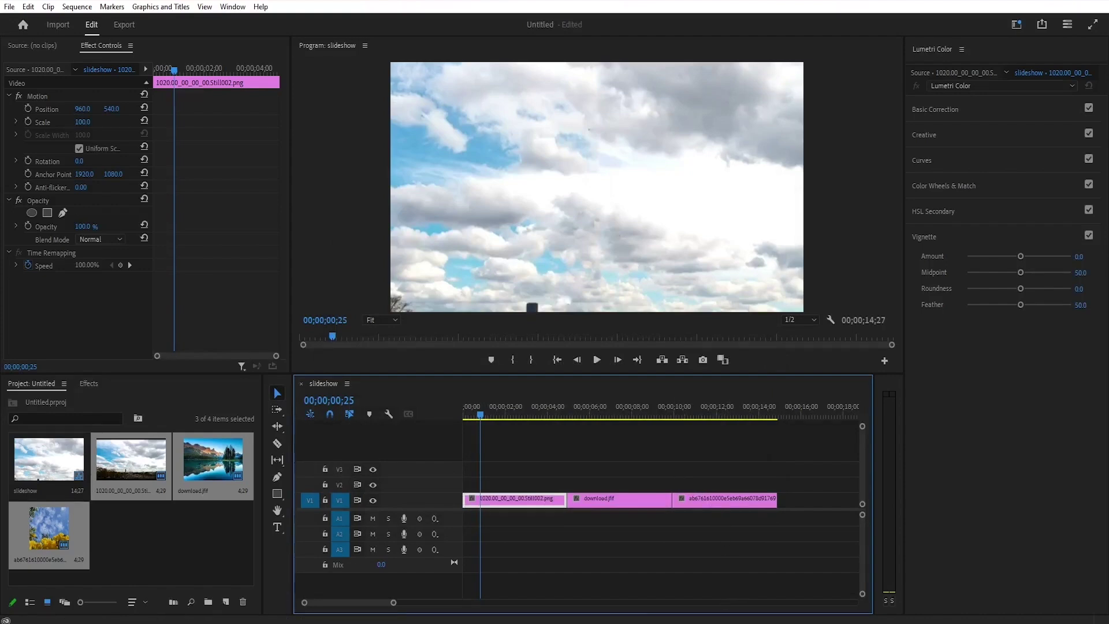
drag(509, 444, 724, 510)
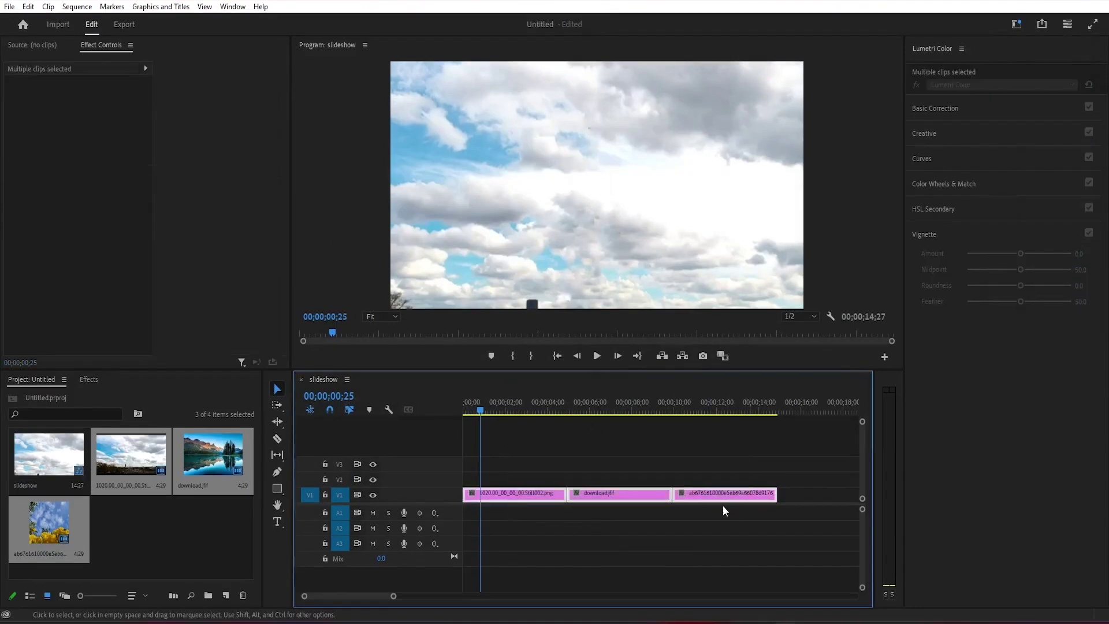
Apply Scale to Frame Size to the three V1 clips, then select the first clip
right_click(668, 498)
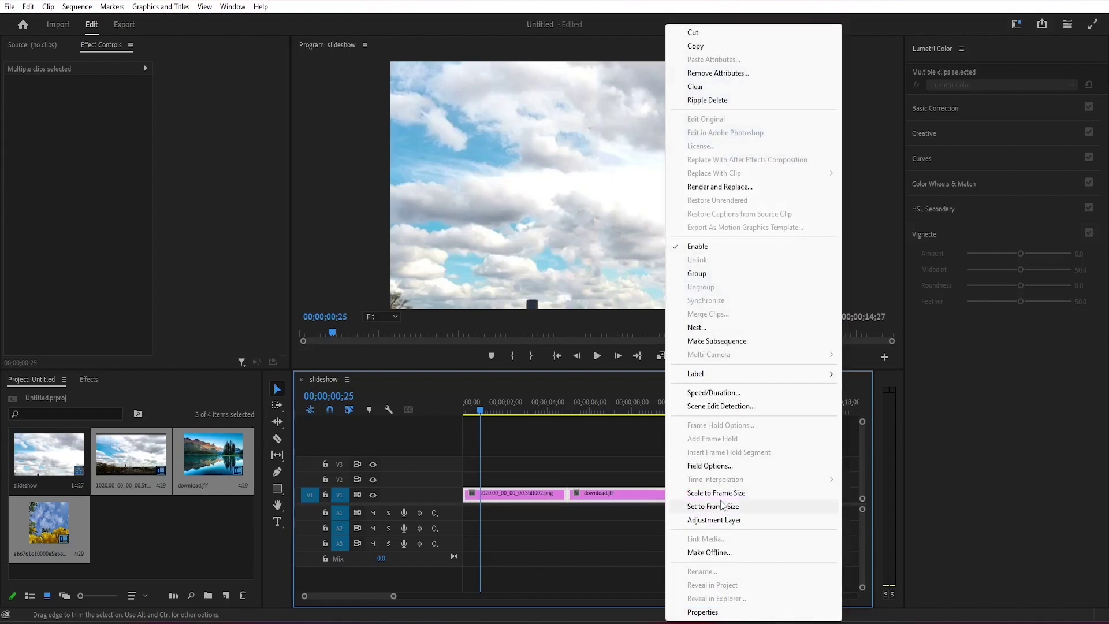
click(739, 495)
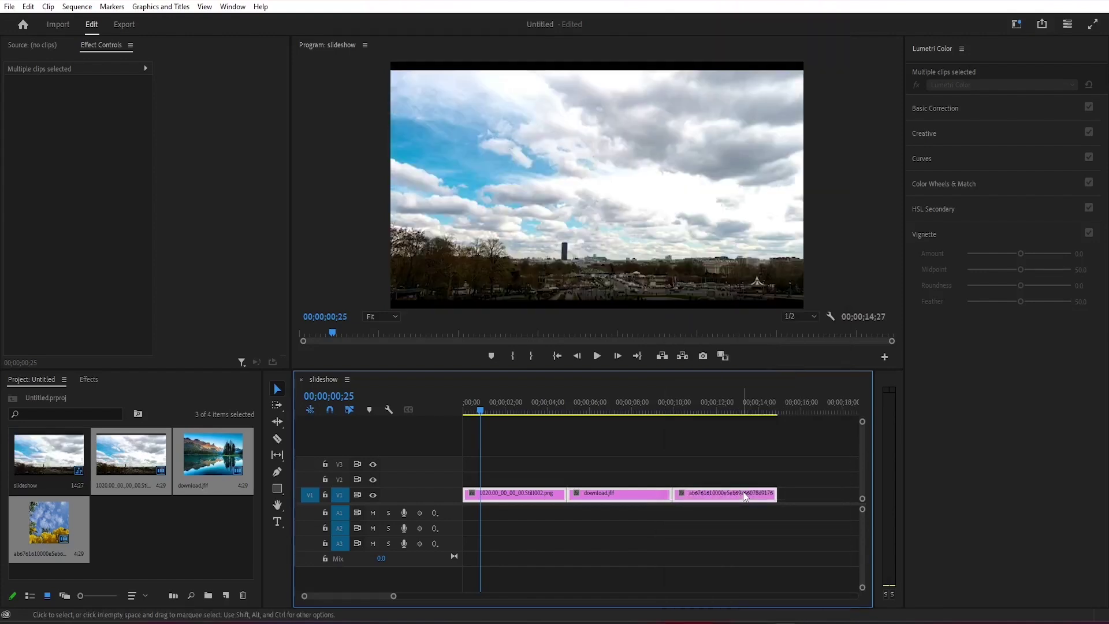
click(536, 474)
click(531, 493)
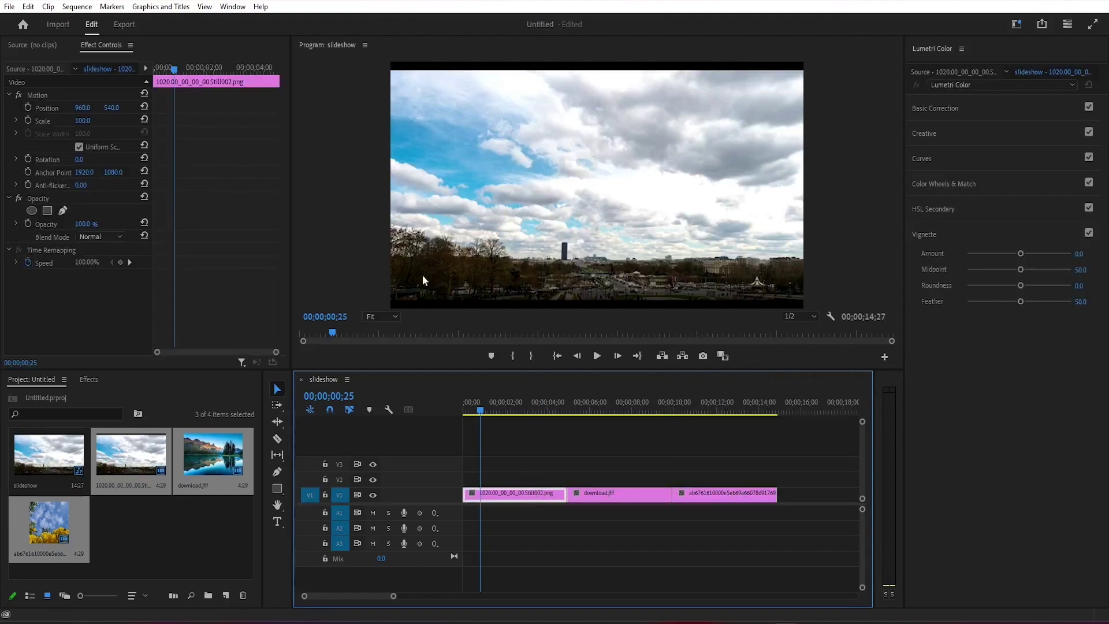
Scale the first photo to 107 and the lake photo to 121
click(82, 121)
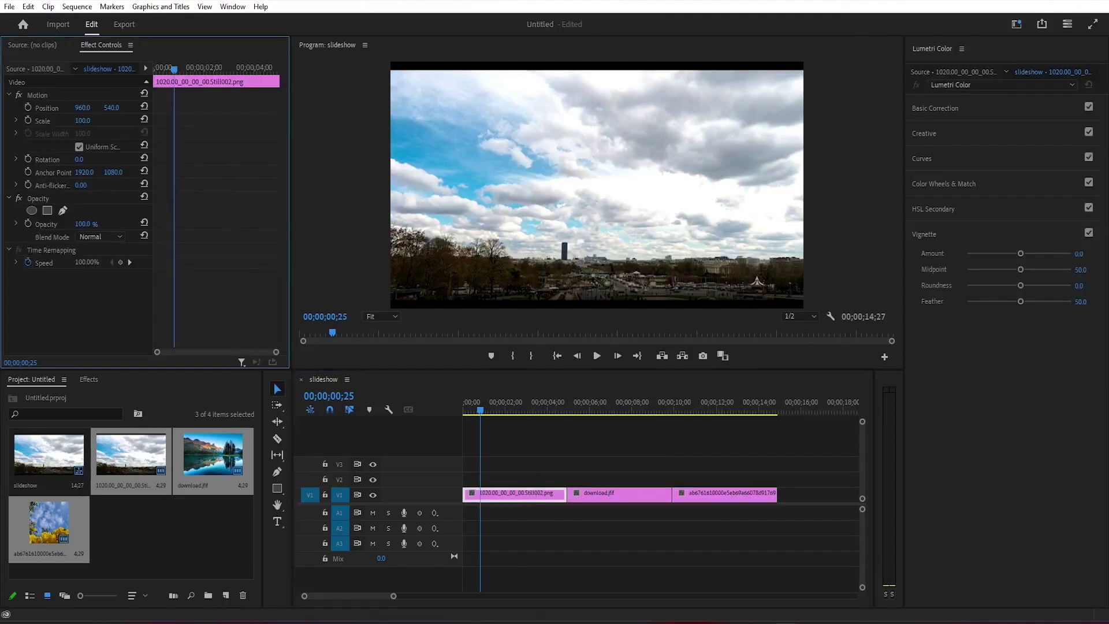
drag(83, 121, 87, 121)
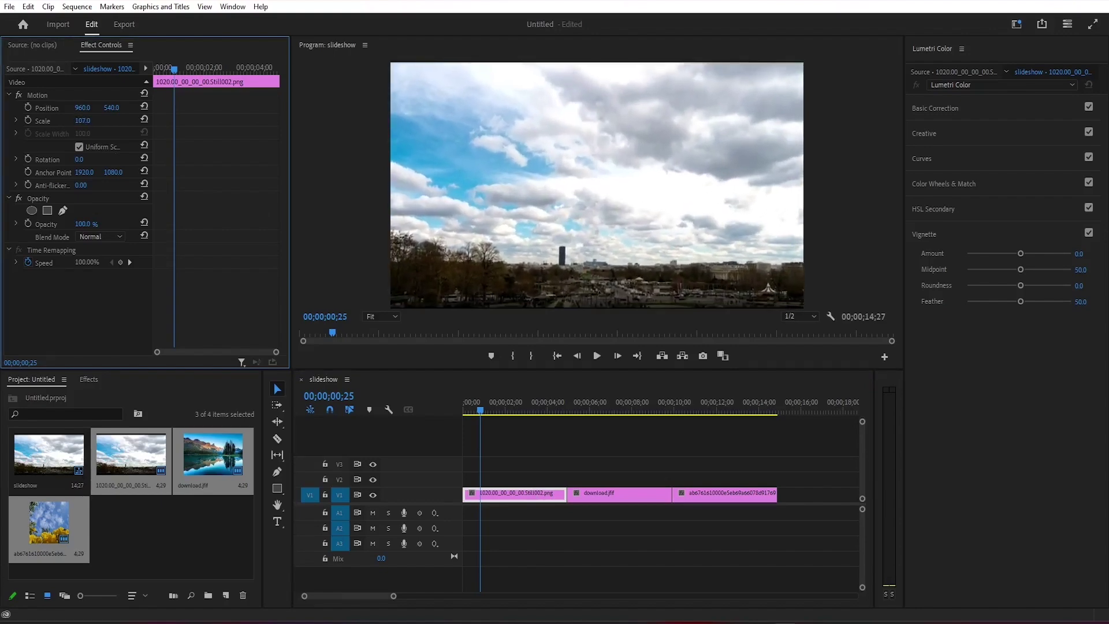
drag(480, 402, 578, 419)
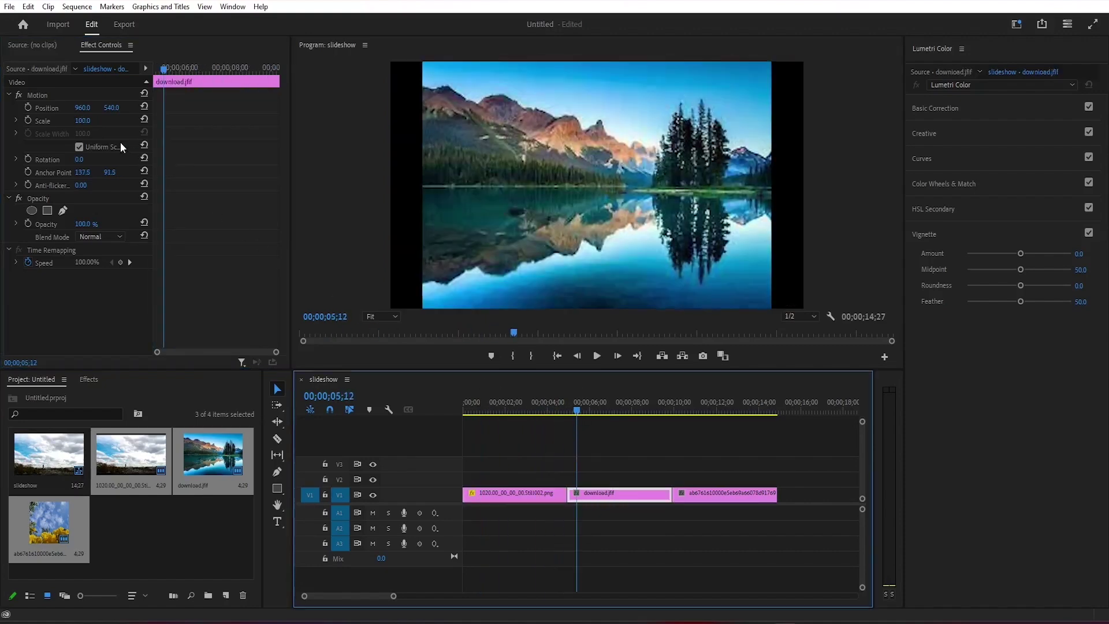
drag(81, 123, 93, 123)
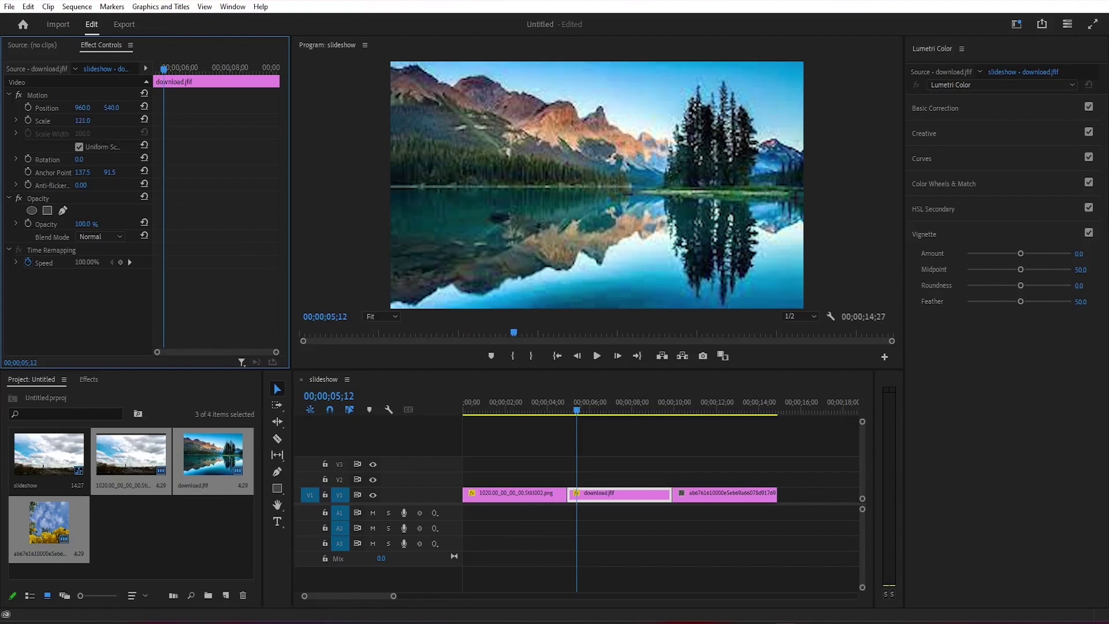
drag(83, 120, 85, 120)
Scale the yellow-flowers photo to 178, then select all three V1 clips from the start
drag(579, 408, 677, 403)
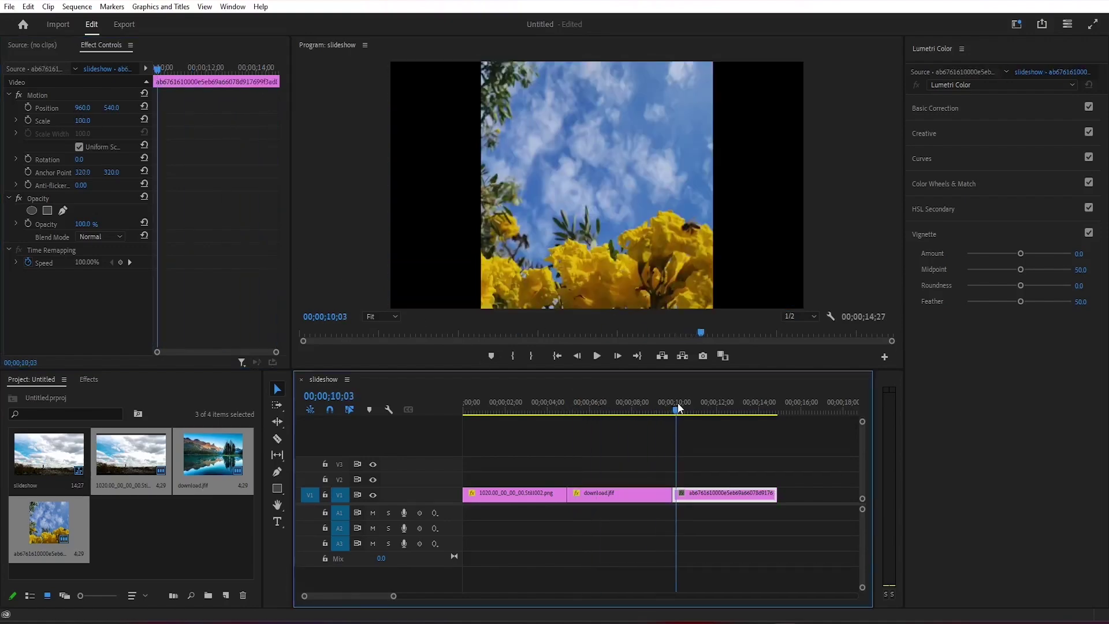
drag(78, 121, 123, 122)
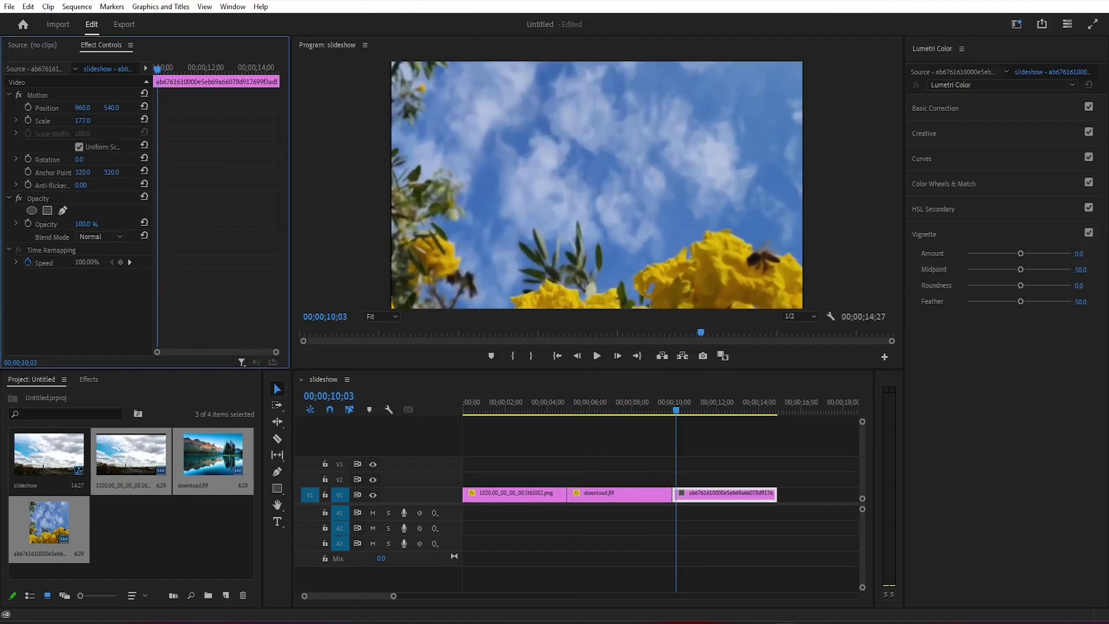
drag(123, 121, 124, 121)
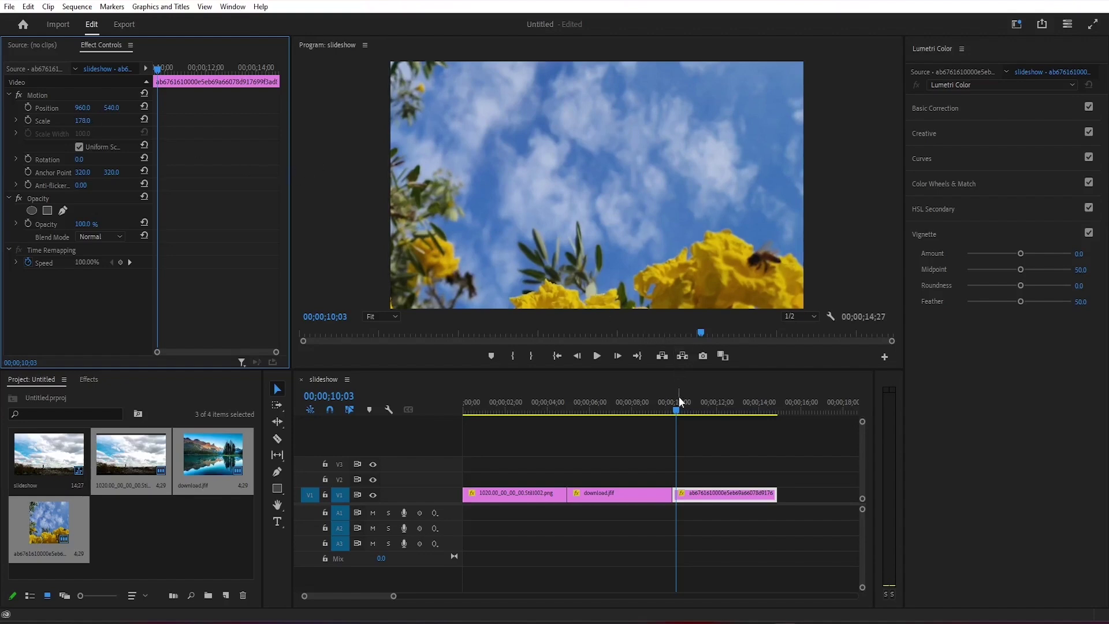
key(Home)
drag(492, 442, 719, 504)
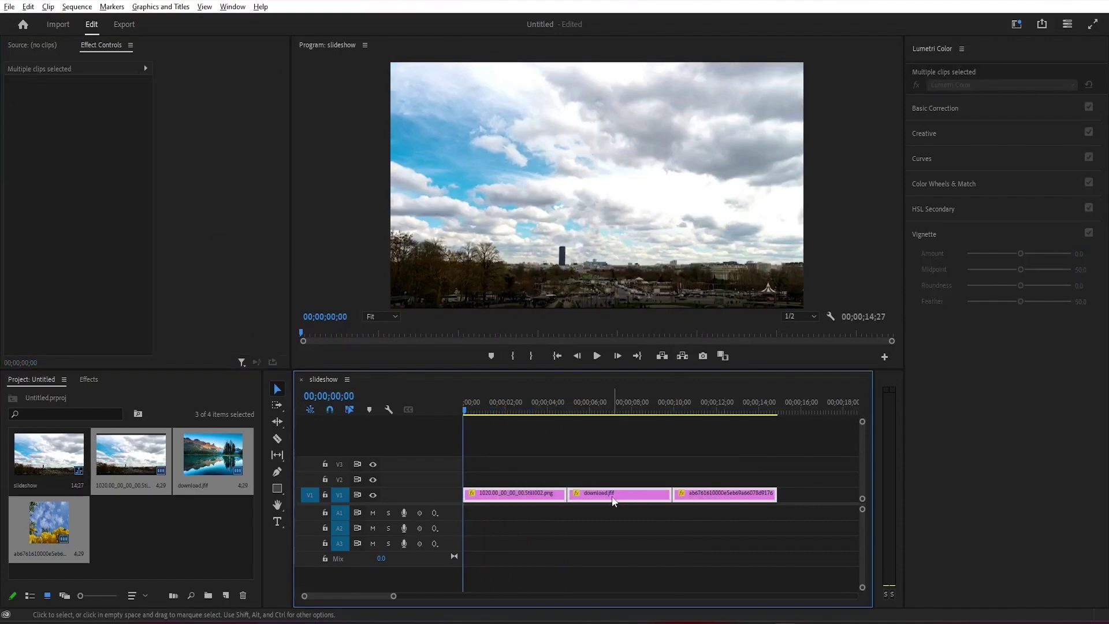
drag(614, 501, 606, 476)
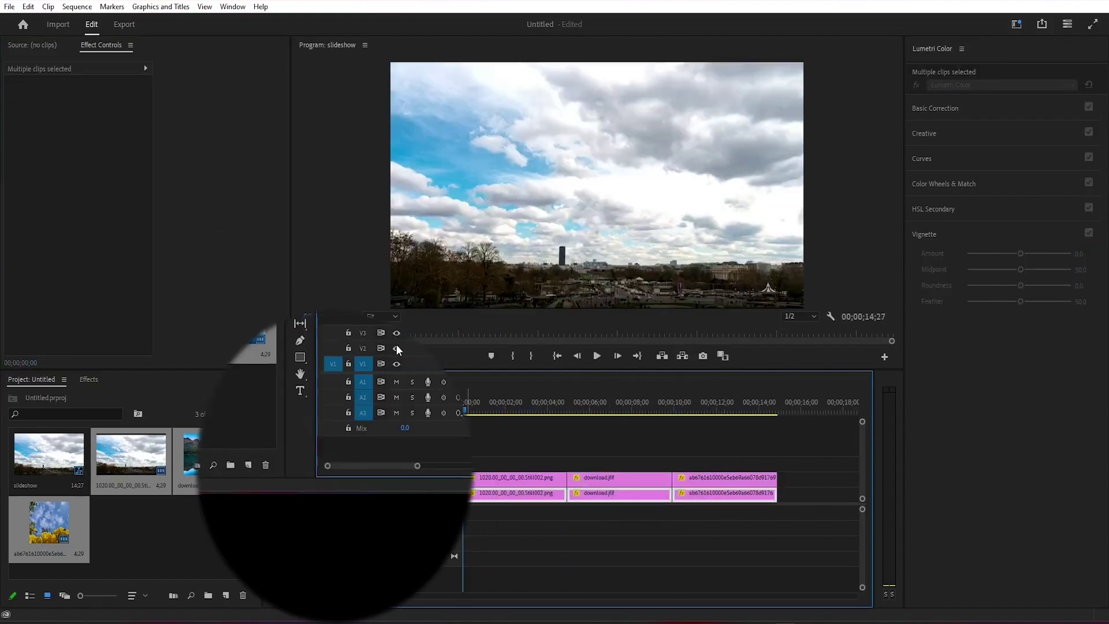
Hide track V2's output, deselect all, then select the first V1 photo clip
click(396, 347)
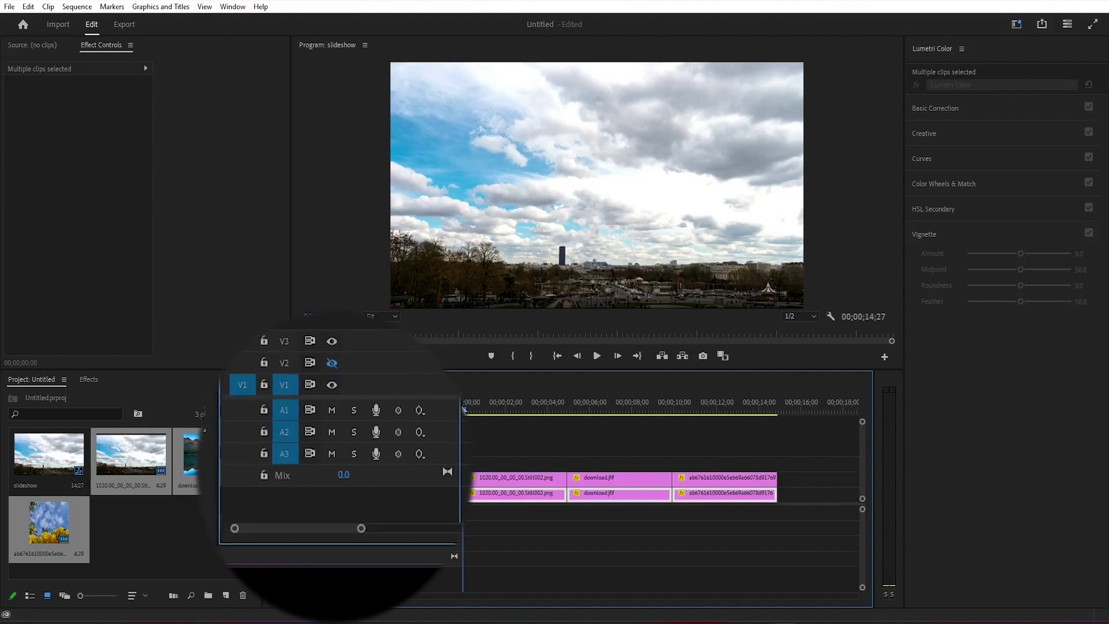
drag(463, 409, 469, 409)
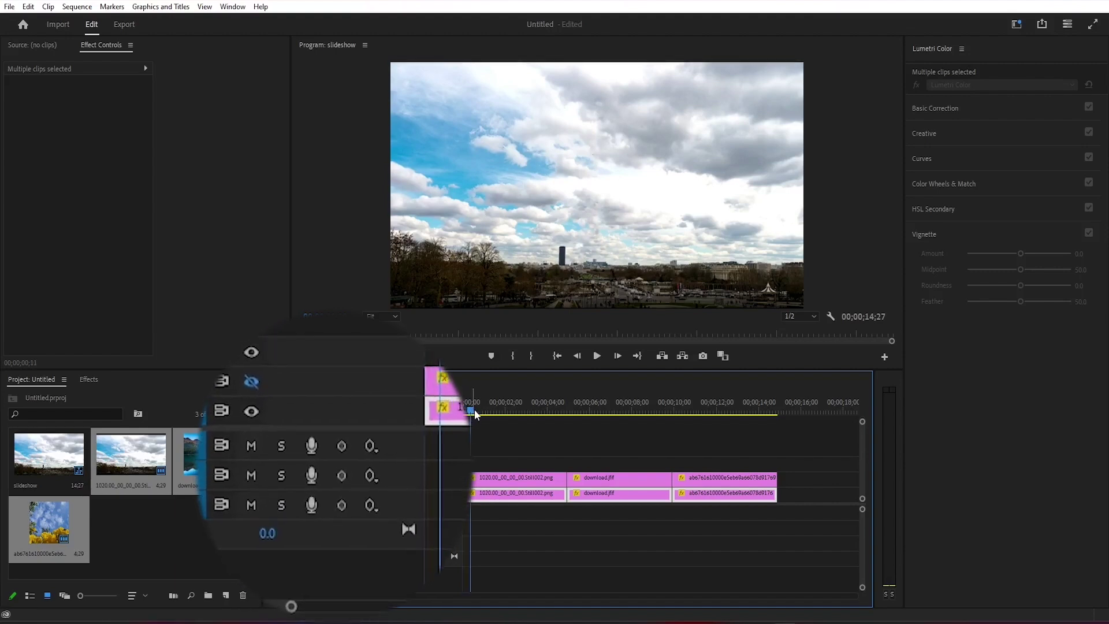
click(545, 452)
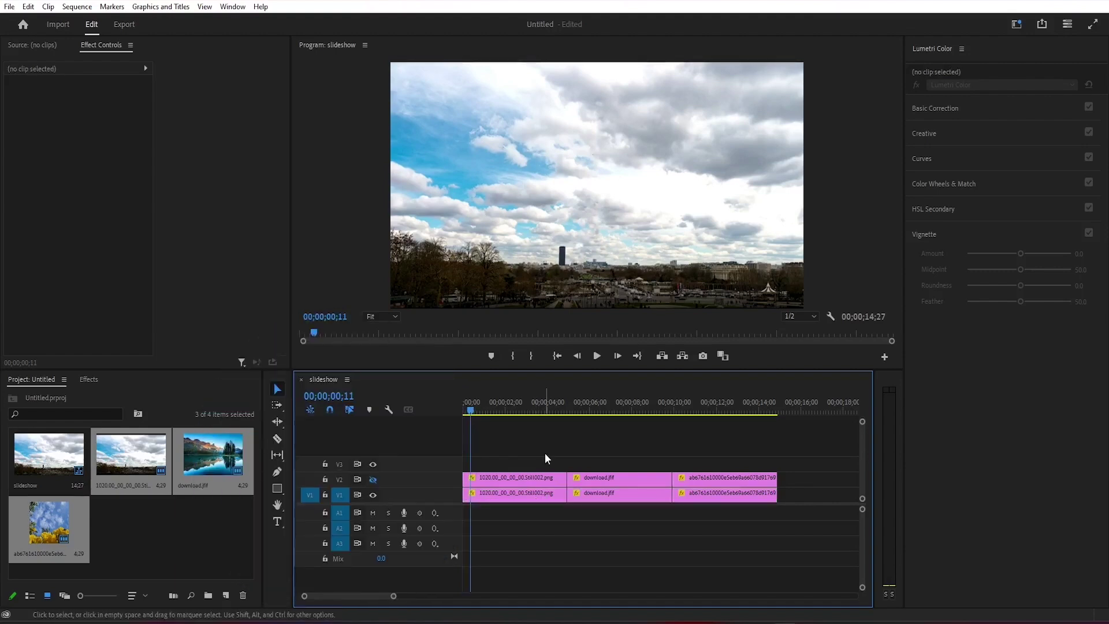
click(521, 496)
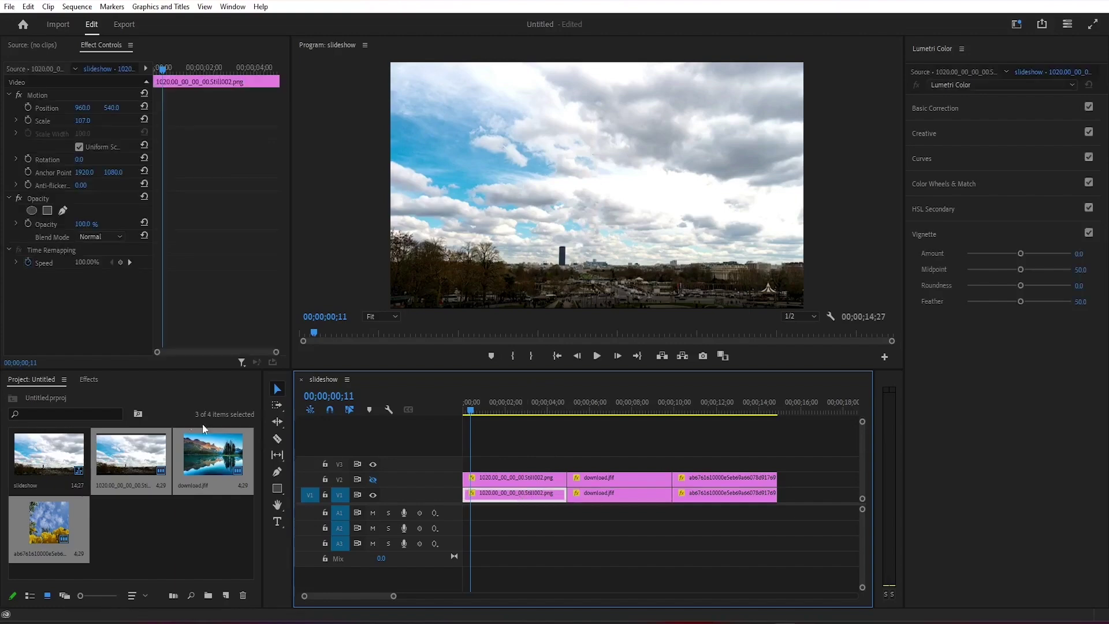
Search Effects for Gaussian Blur and apply it to the first V1 clip
click(89, 380)
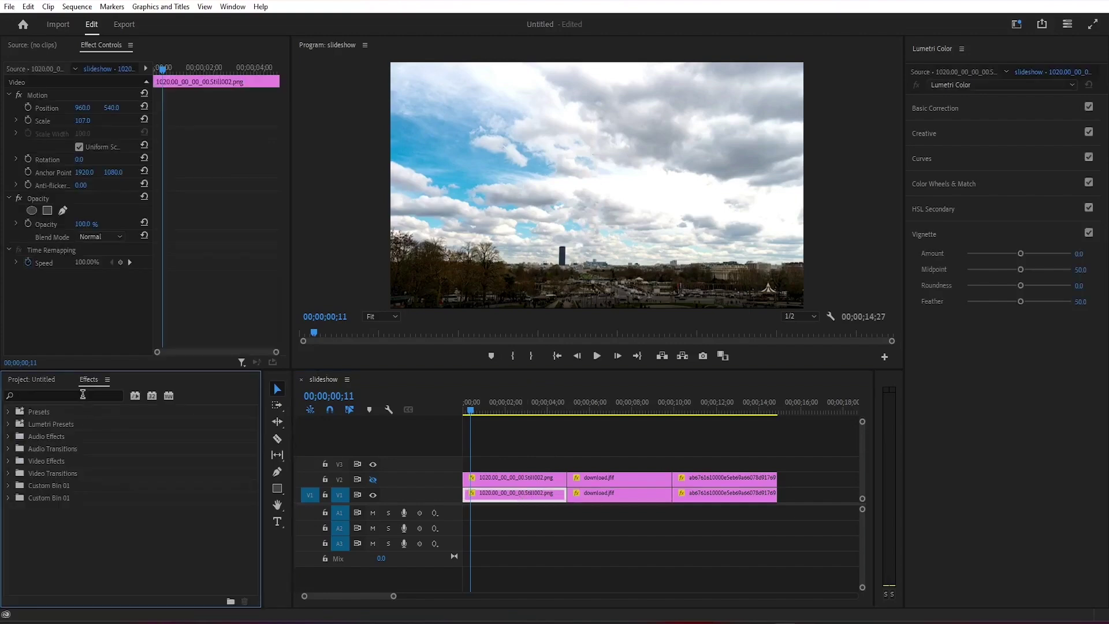
click(82, 395)
text(Gau)
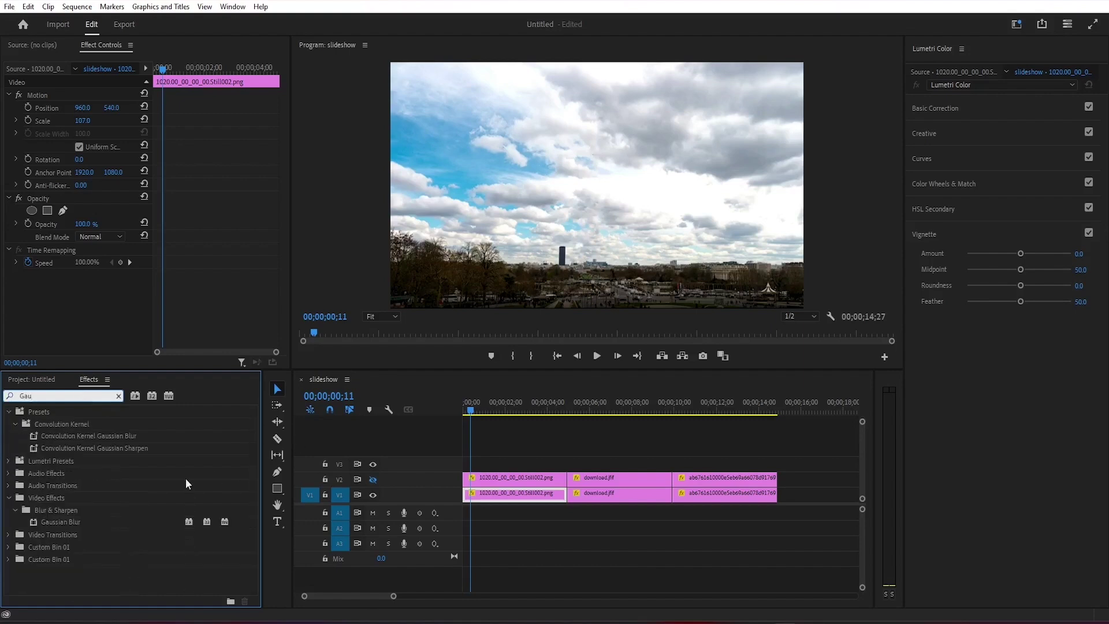
drag(35, 522, 500, 500)
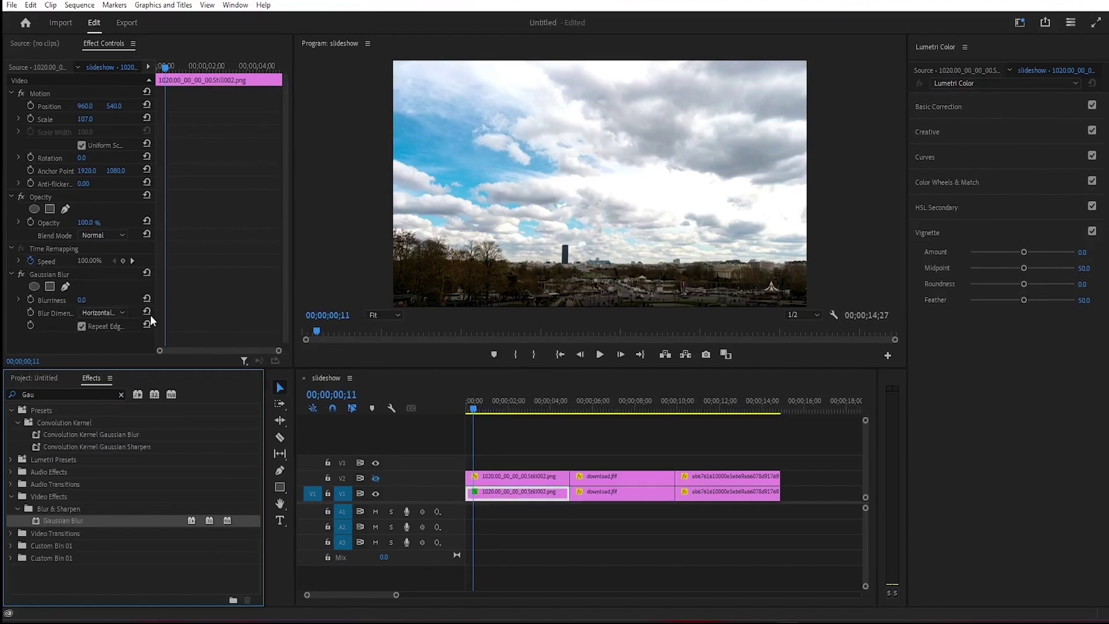
Set the Gaussian Blur's Blurriness to 400 and preview the blurred frame
click(88, 313)
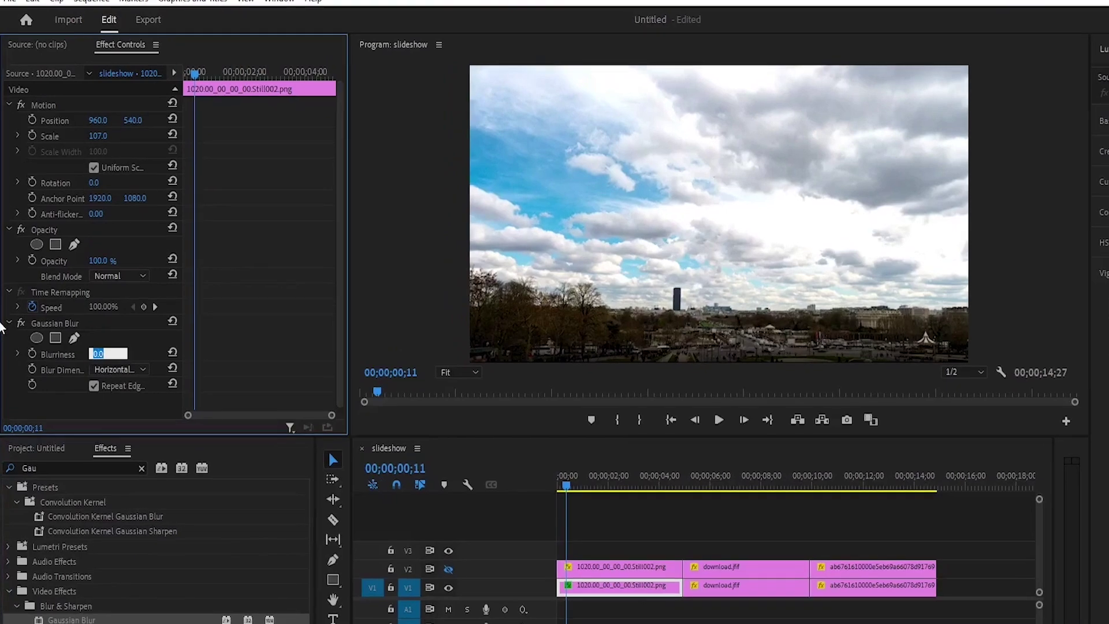
text(400)
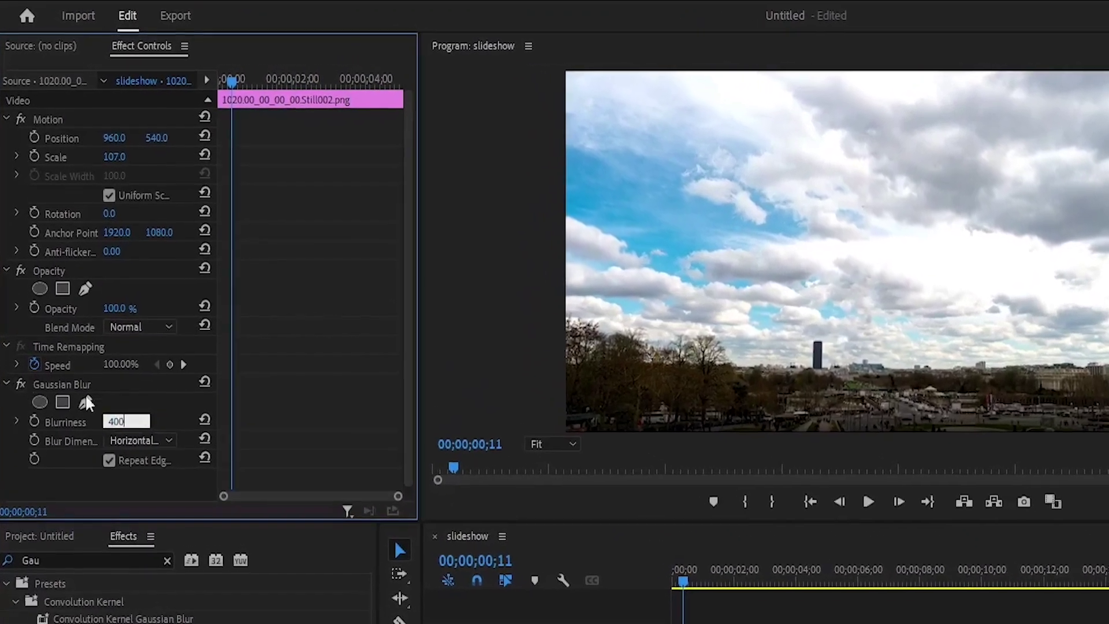
key(Return)
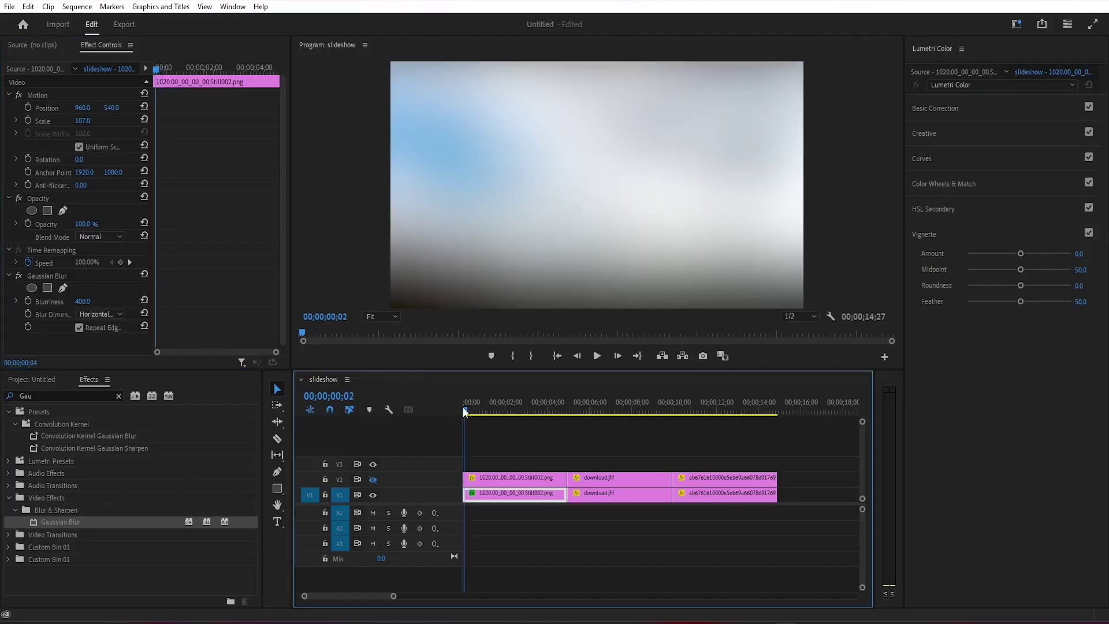
mouse_move(464, 411)
mouse_down()
mouse_move(500, 411)
mouse_move(480, 411)
mouse_up()
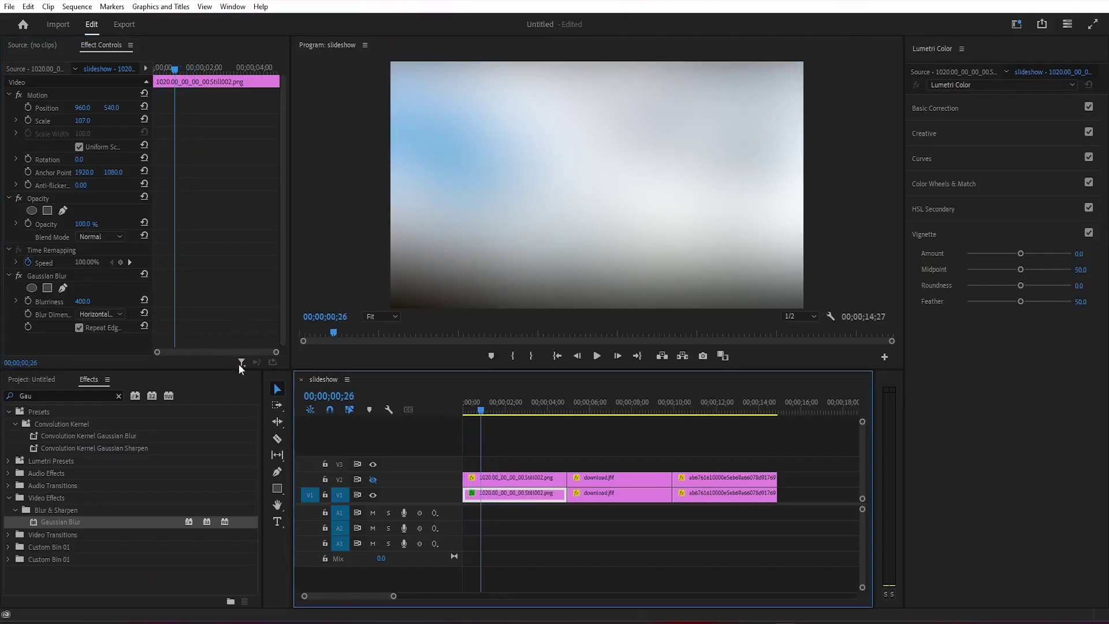
right_click(106, 277)
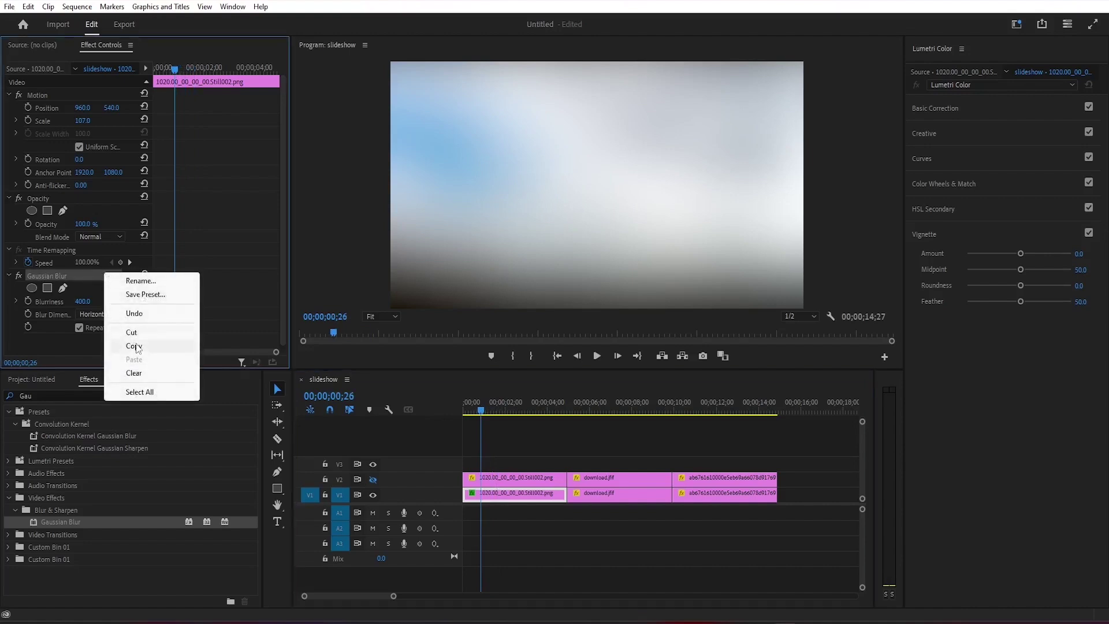
Copy the Gaussian Blur and paste it onto the lake and flowers V1 clips
click(153, 347)
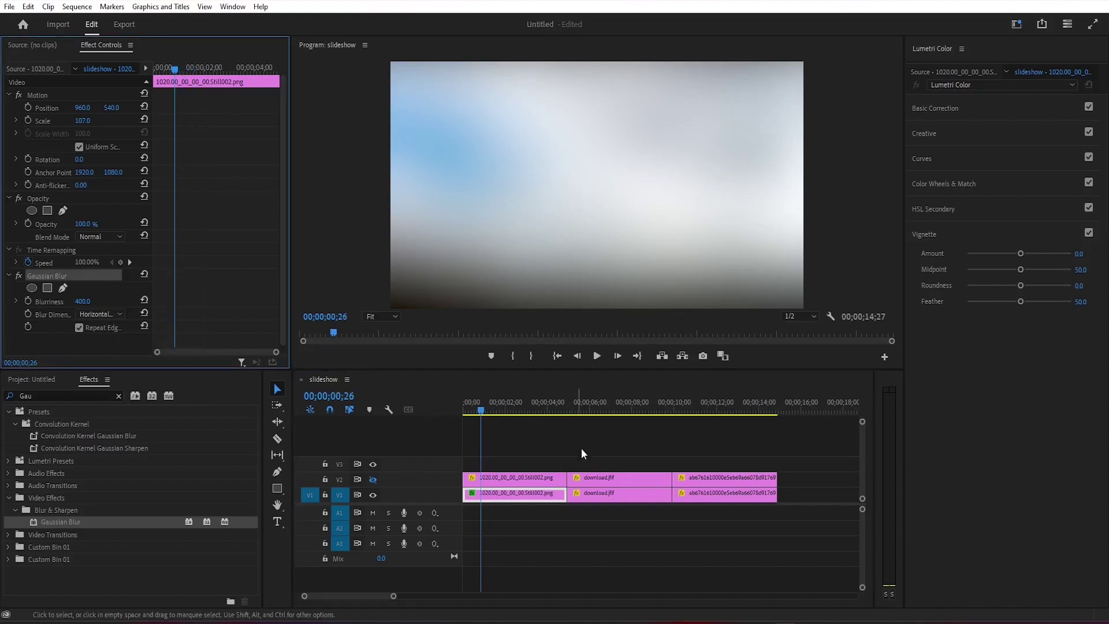
click(605, 491)
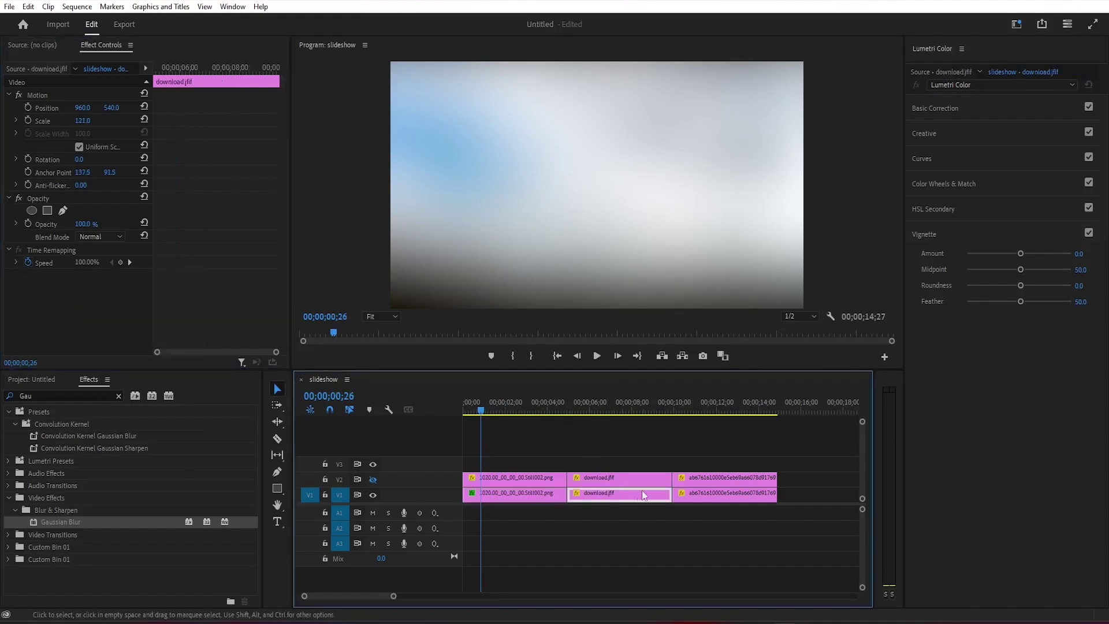
shift+click(689, 500)
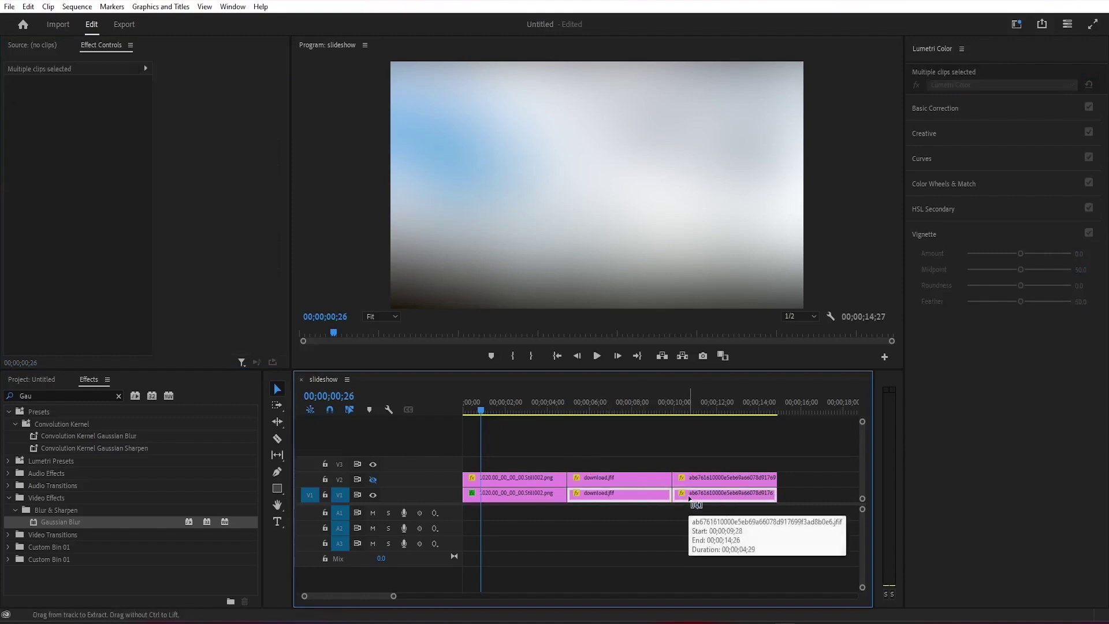
key(ctrl+v)
click(597, 356)
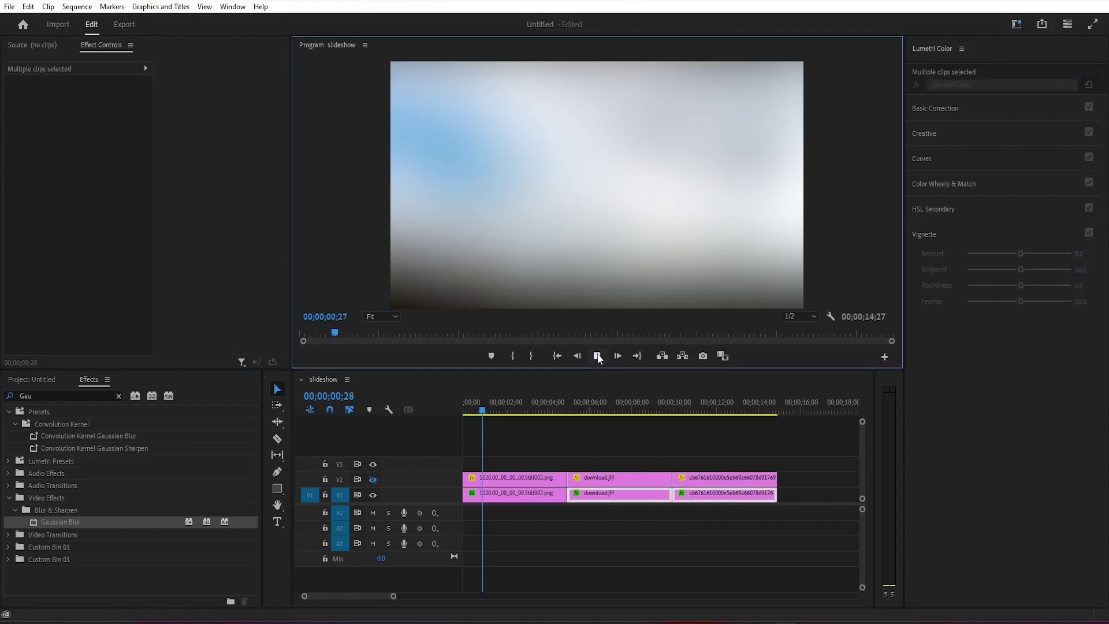
drag(510, 408, 481, 410)
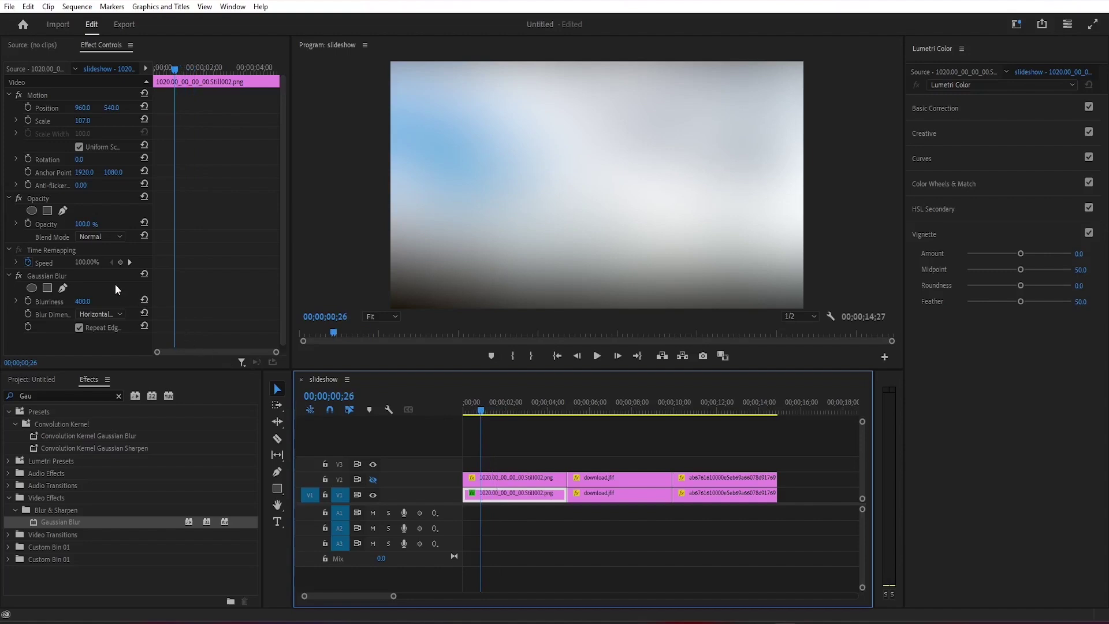
Re-copy the Gaussian Blur onto the download.jfif and last background clips, then check the blurs
right_click(104, 274)
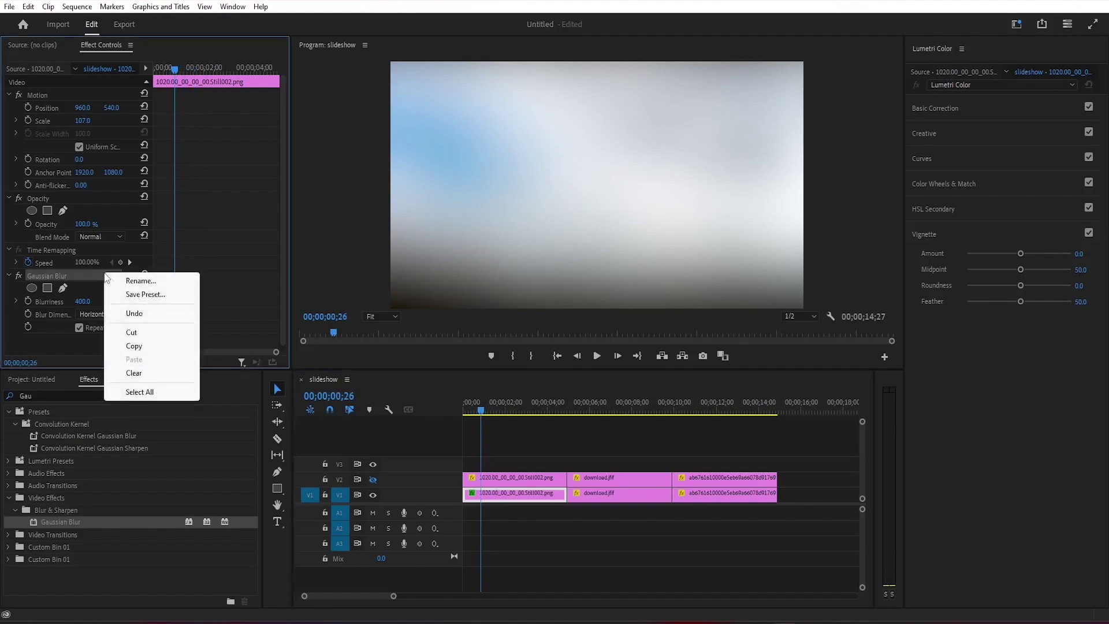
click(154, 348)
click(605, 490)
shift+click(688, 494)
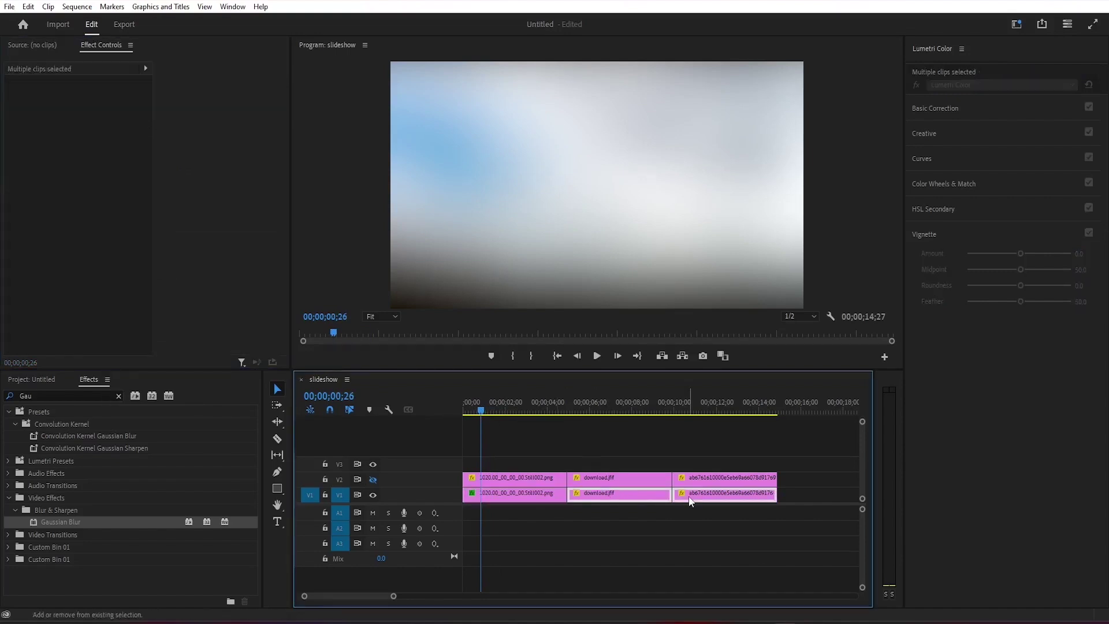
key(ctrl+v)
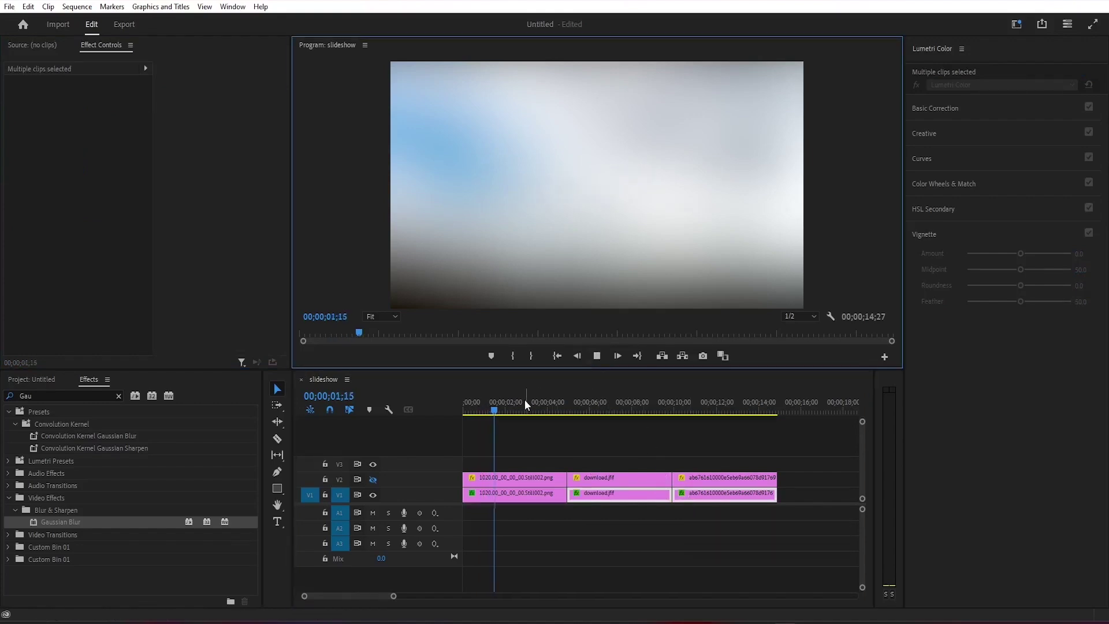
drag(508, 408, 494, 428)
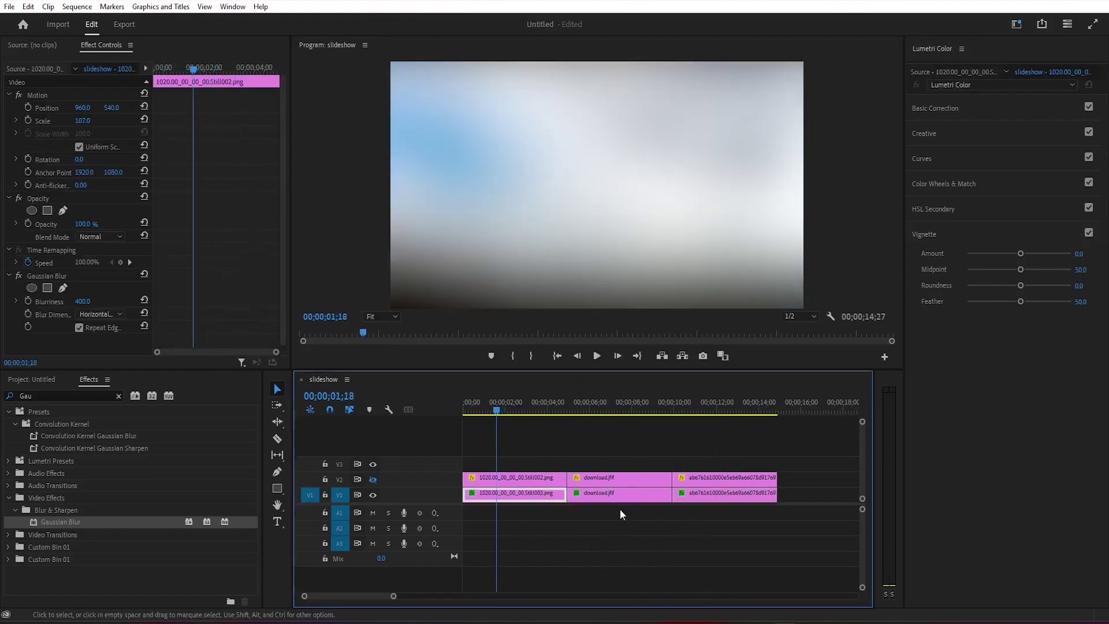
key(Up)
Show V2 and keyframe the first foreground photo's Scale at 86 (03;02) and 77 (01;13)
click(373, 480)
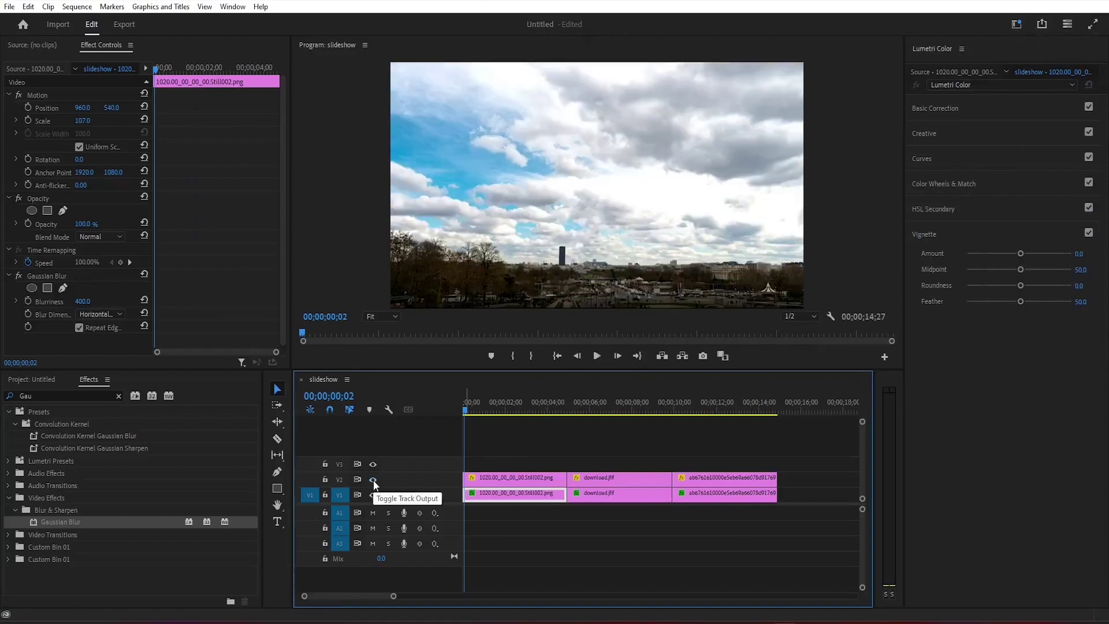
click(496, 479)
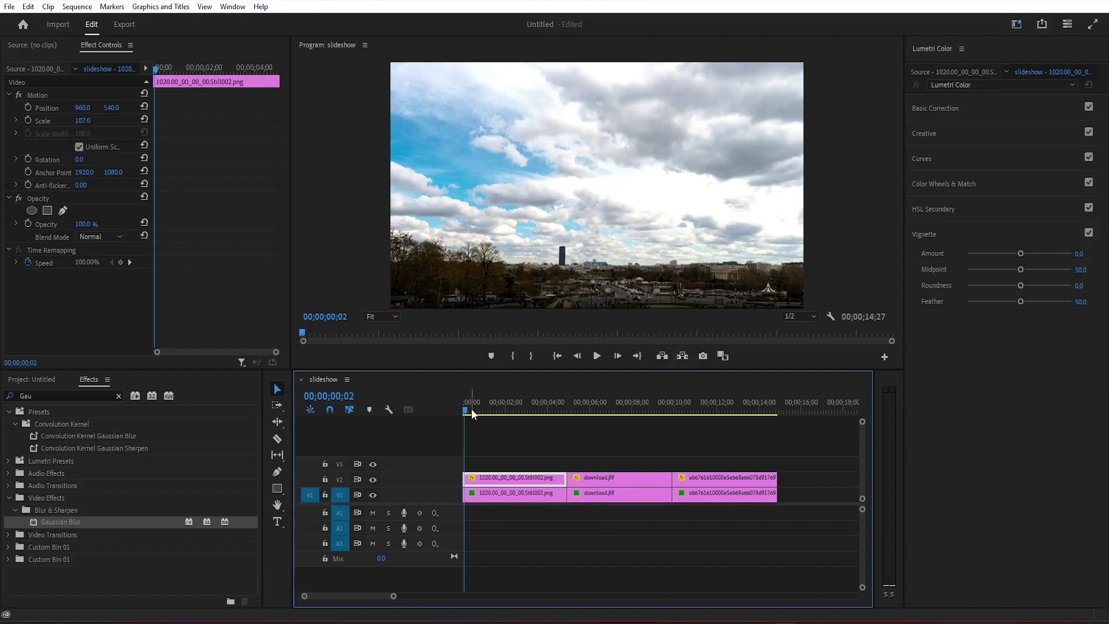
drag(471, 408, 529, 407)
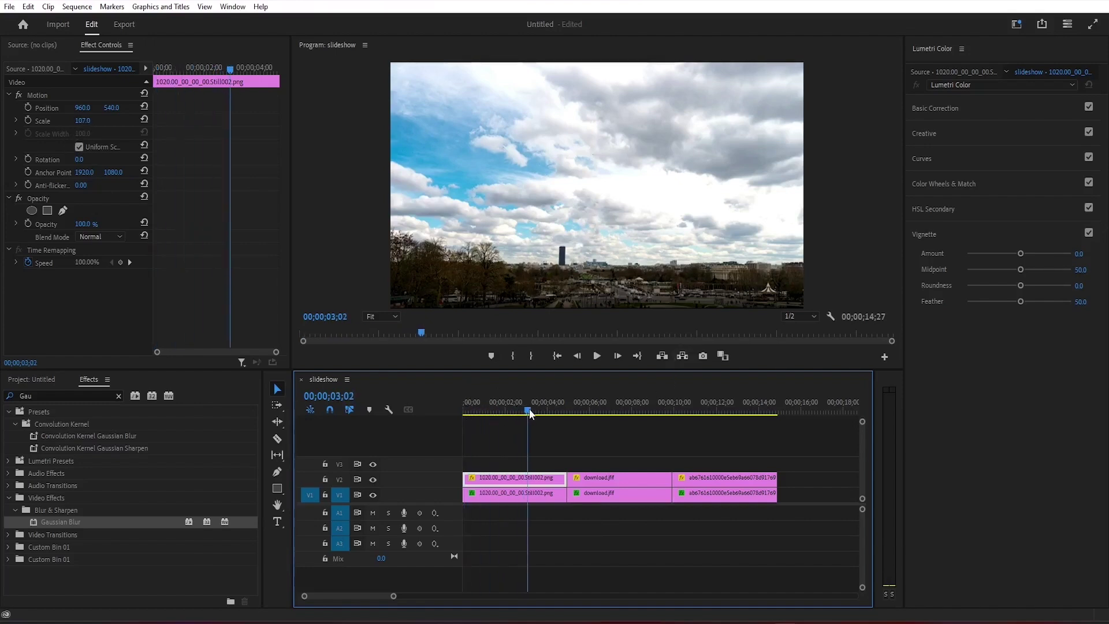
click(82, 121)
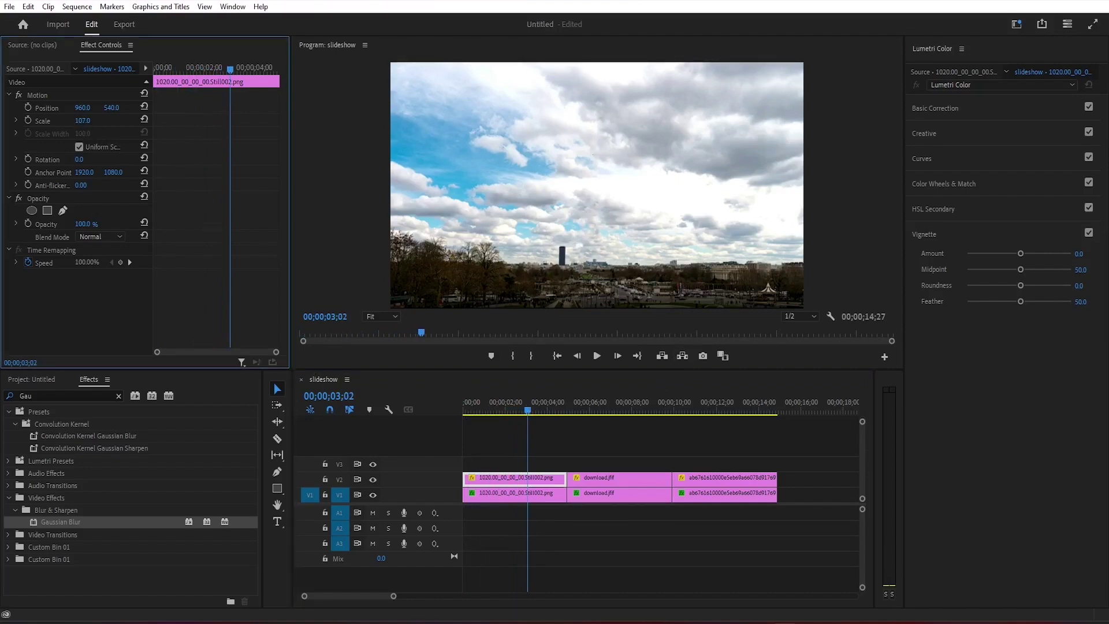
drag(81, 121, 70, 121)
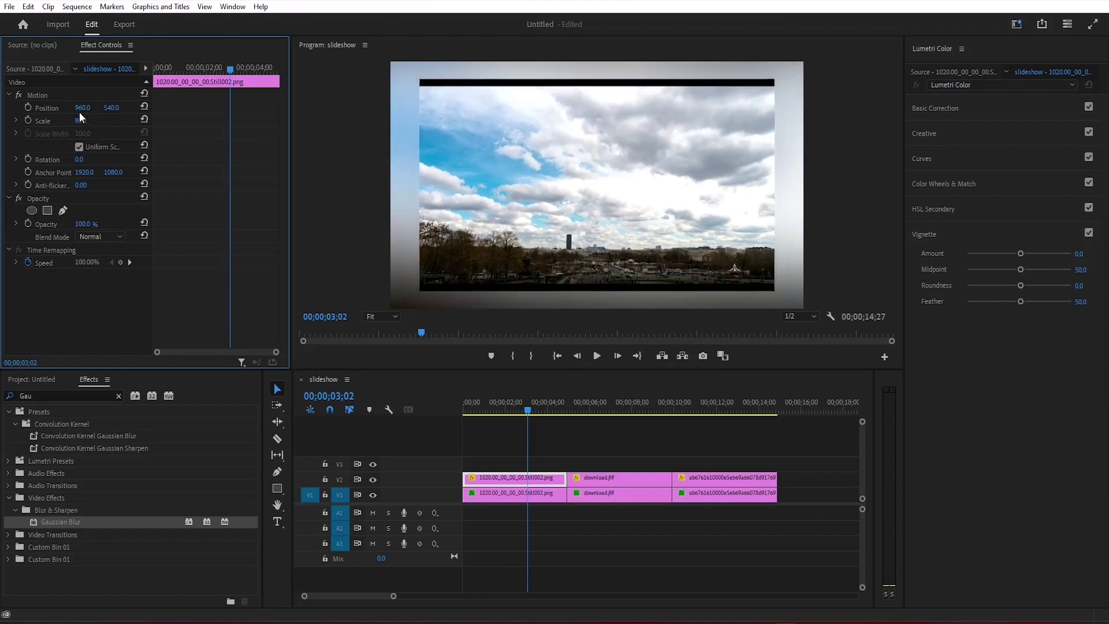
click(30, 119)
drag(230, 74, 190, 74)
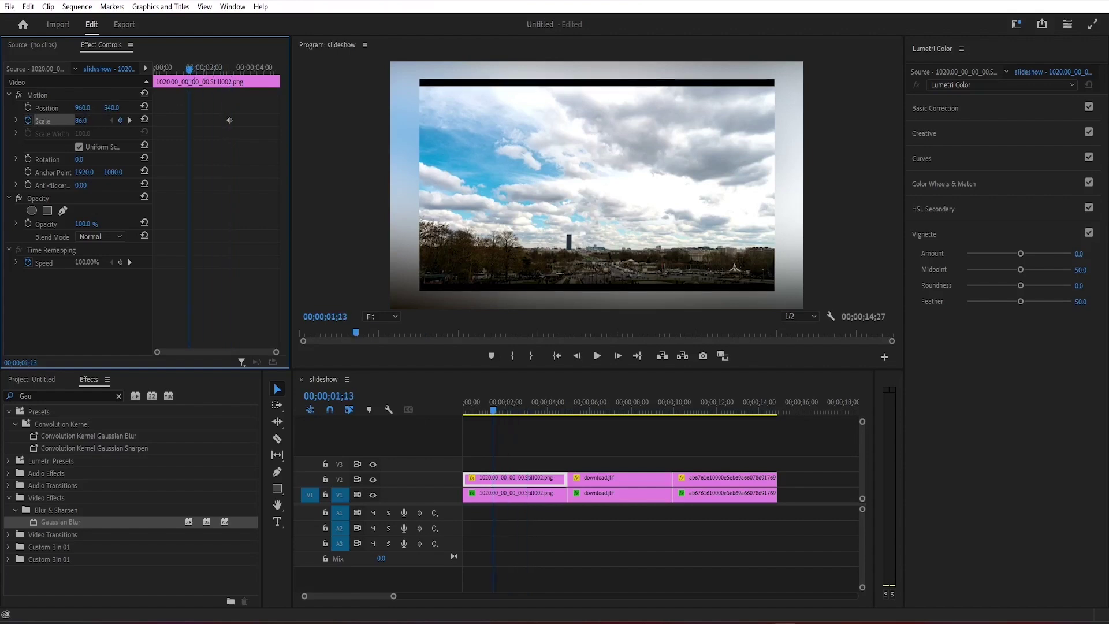
drag(81, 120, 90, 121)
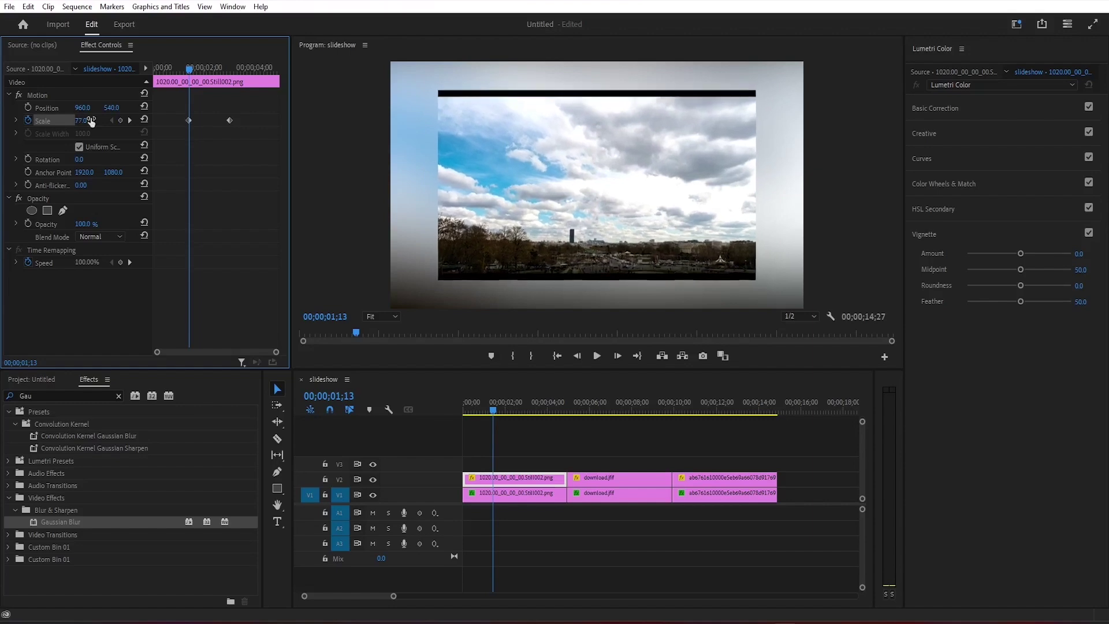
Ease In the later Scale keyframe, Ease Out the earlier one, and move it to clip start
right_click(230, 120)
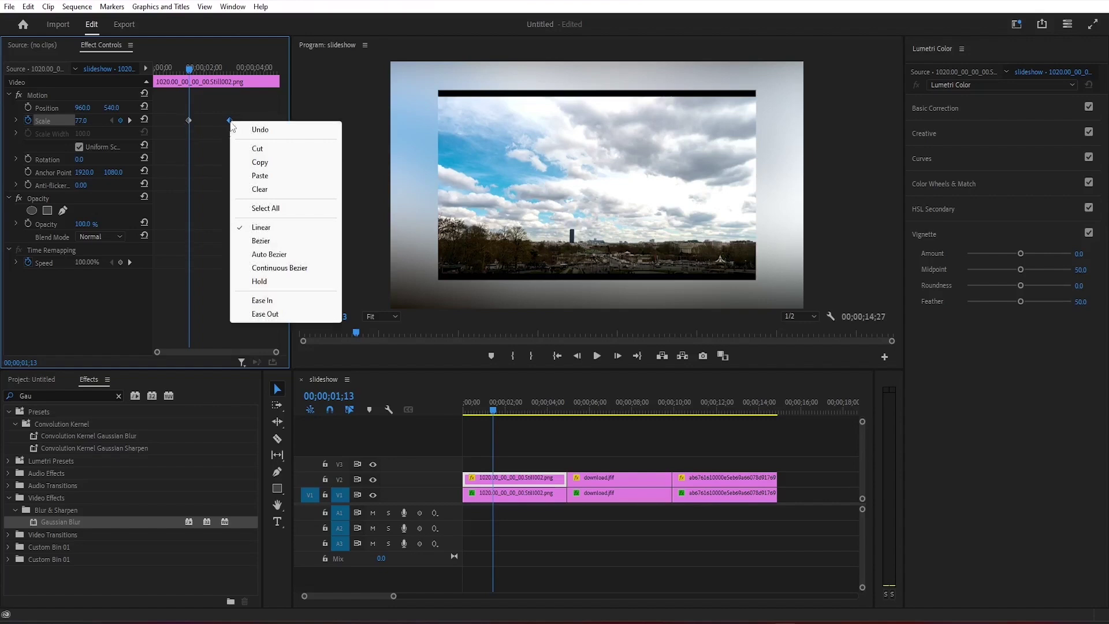
click(281, 301)
right_click(186, 120)
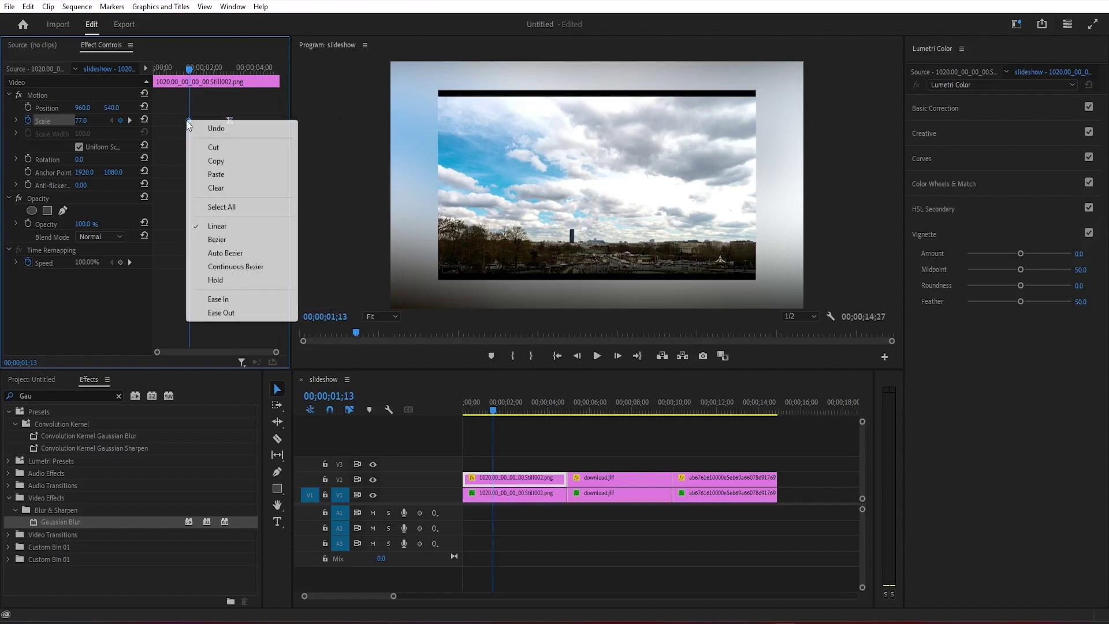
click(255, 314)
drag(189, 121, 154, 120)
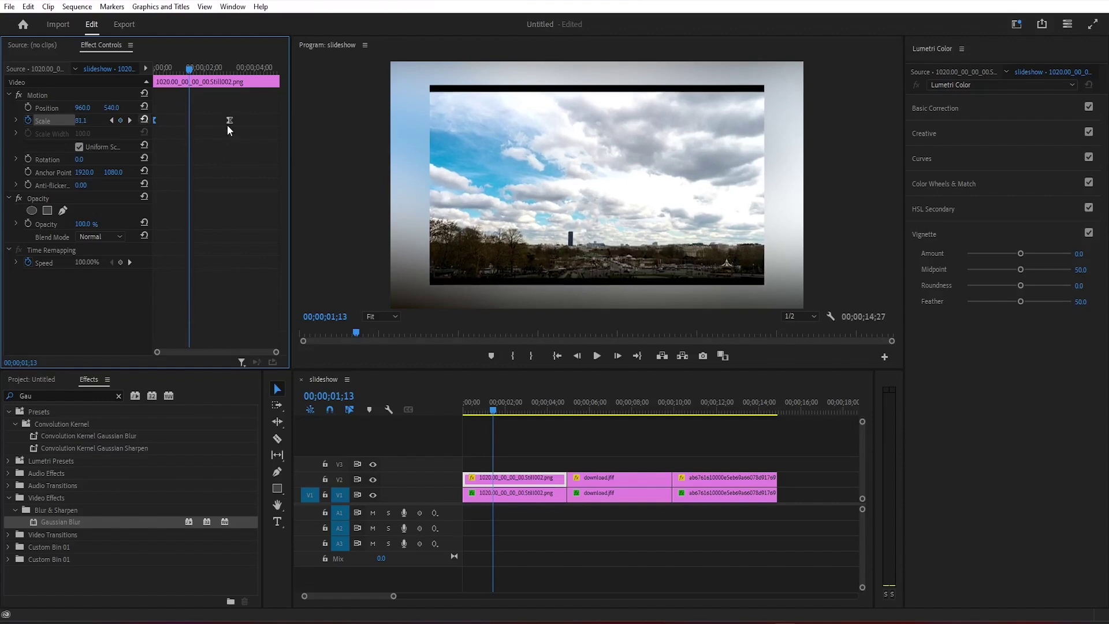
Play back the eased zoom from the start of the sequence
click(495, 412)
key(Home)
click(597, 357)
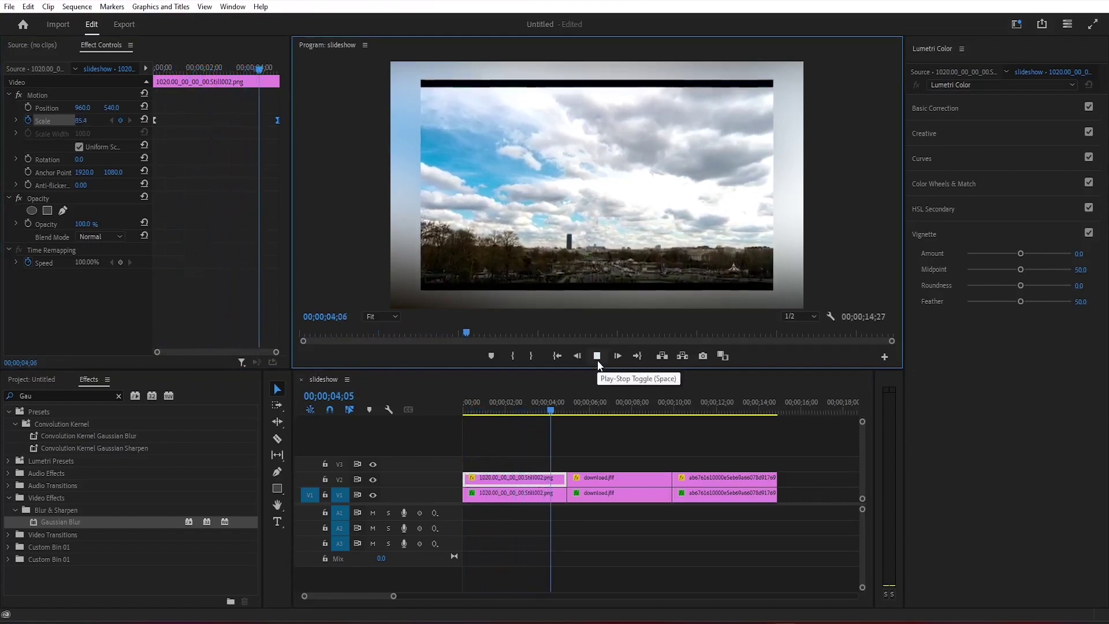
click(597, 356)
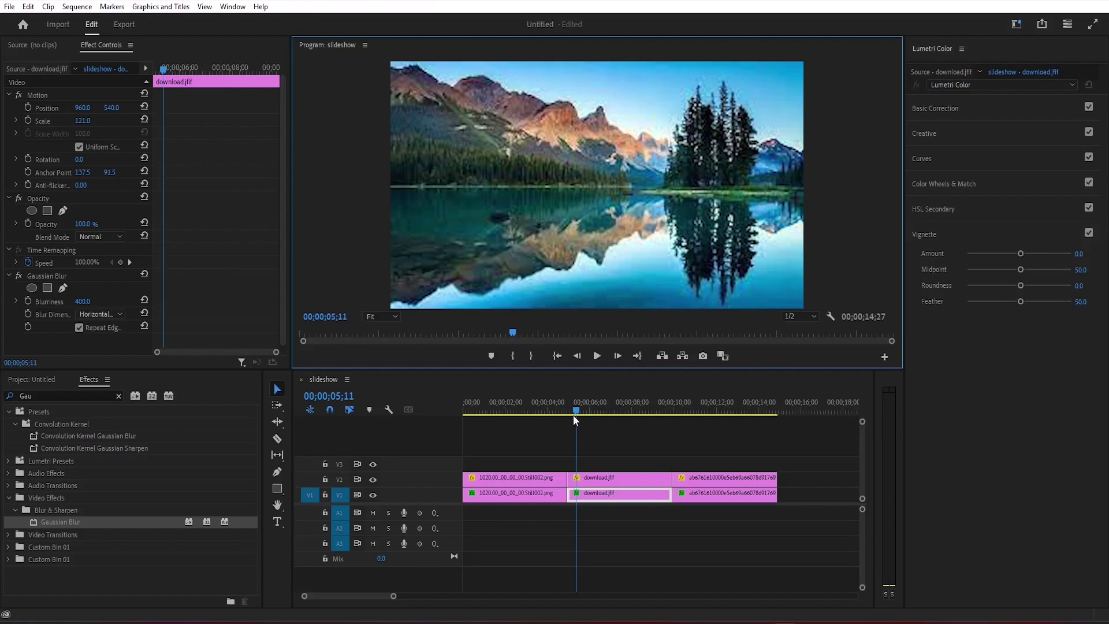
Copy the first foreground photo's Motion settings, select the other V2 photos, and play
drag(576, 411, 548, 411)
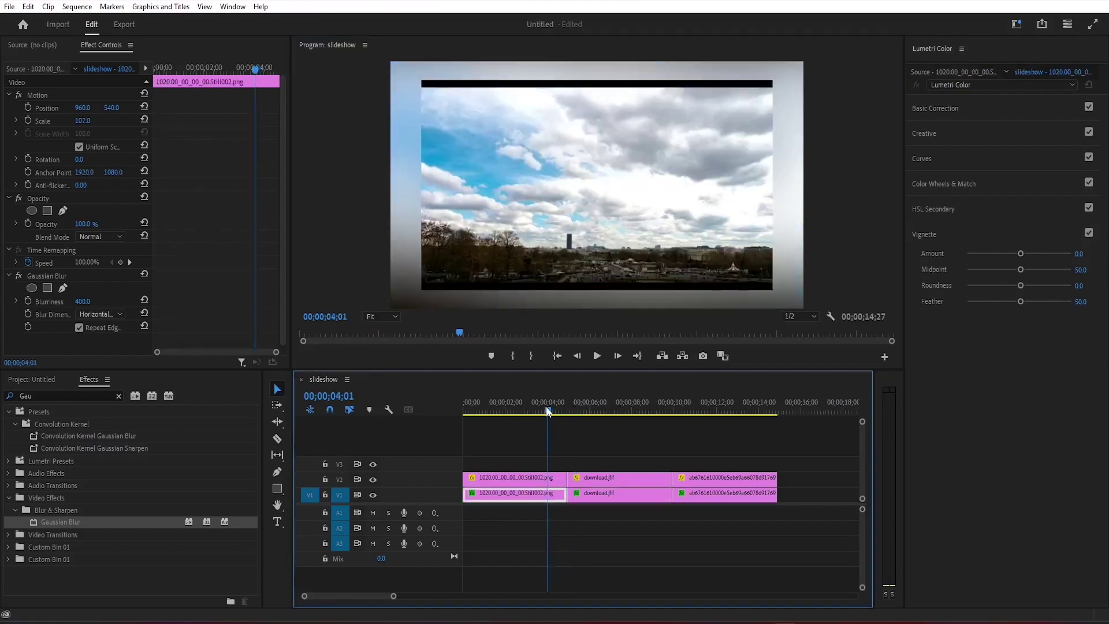
right_click(62, 92)
click(93, 166)
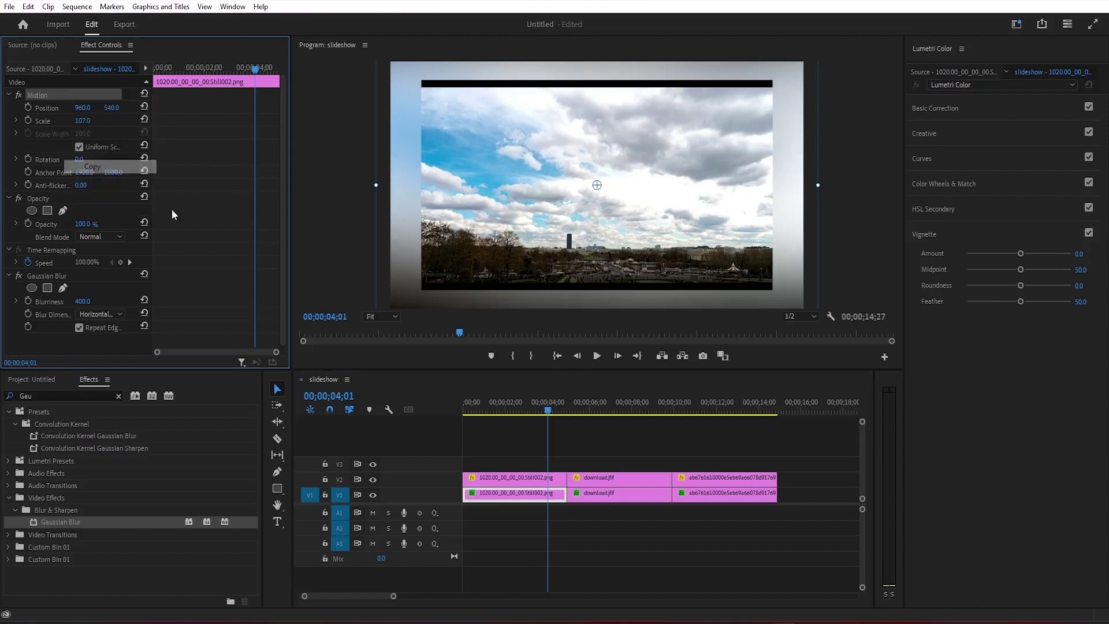
drag(592, 447, 696, 488)
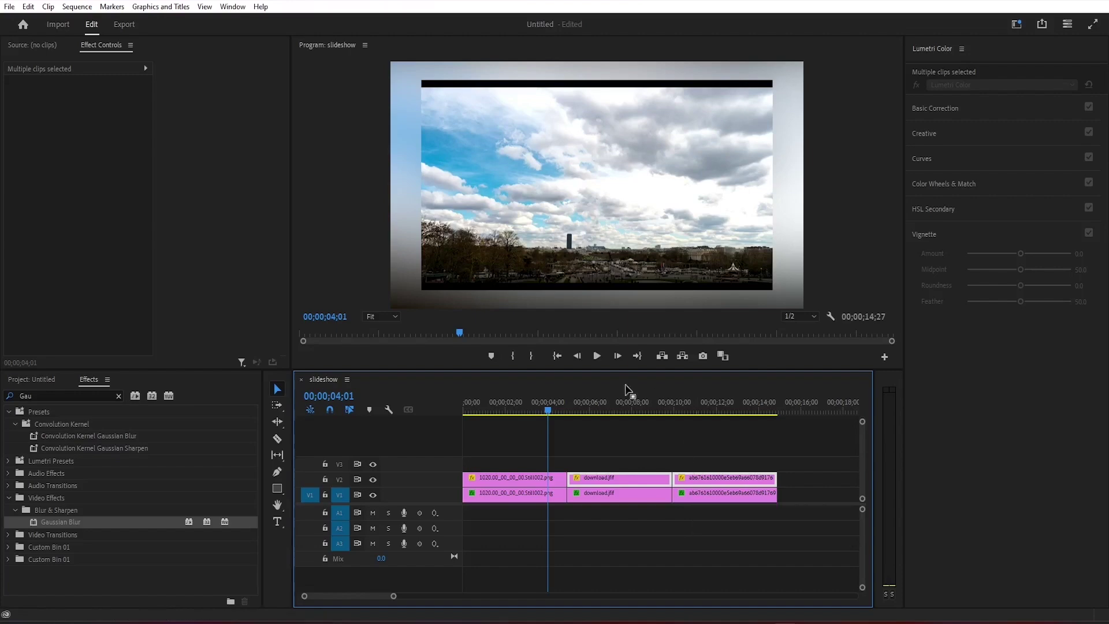
click(591, 358)
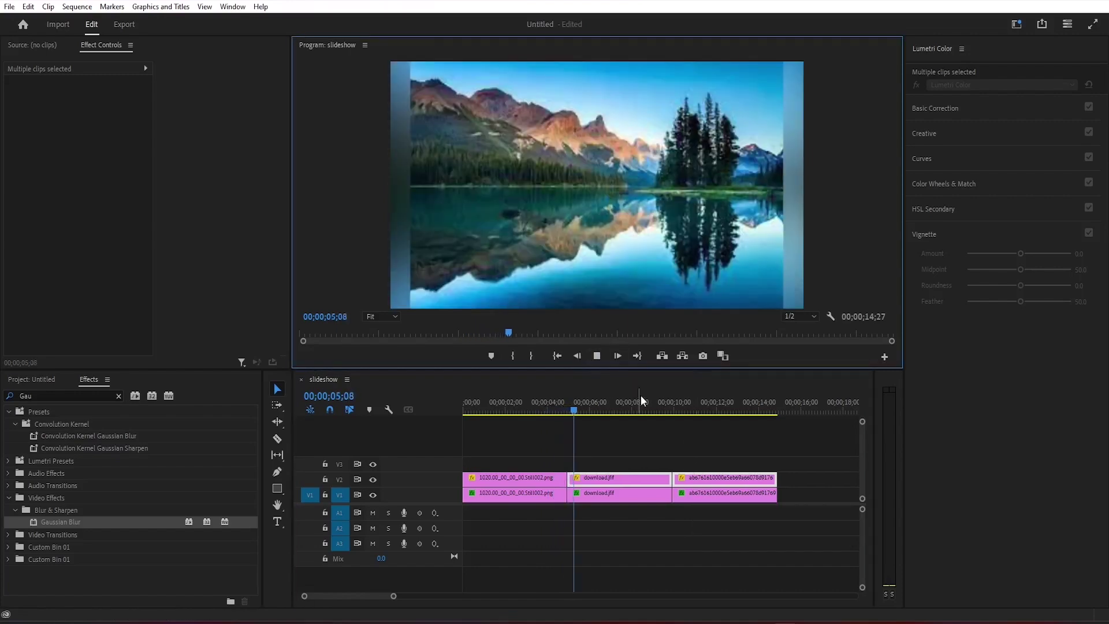